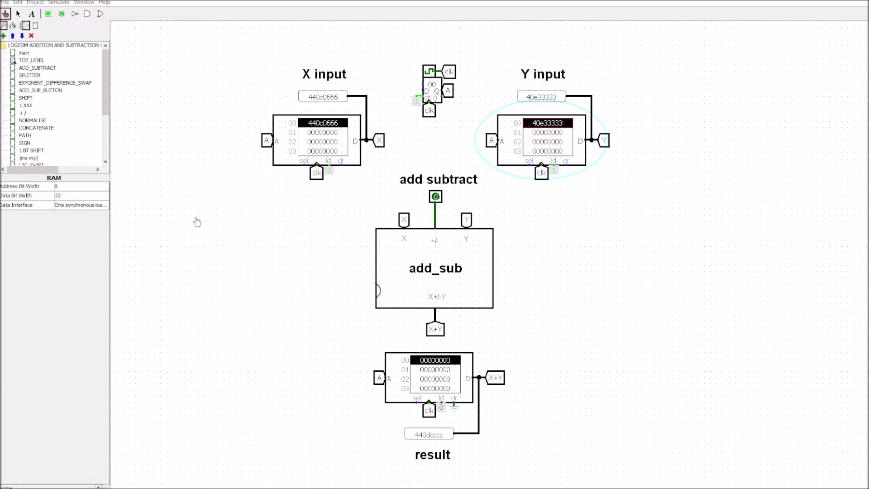
Switch from the Logisim circuit to the Excel workbook, open the Add Subtract calculator and close its form to reach the worksheet.
click(32, 61)
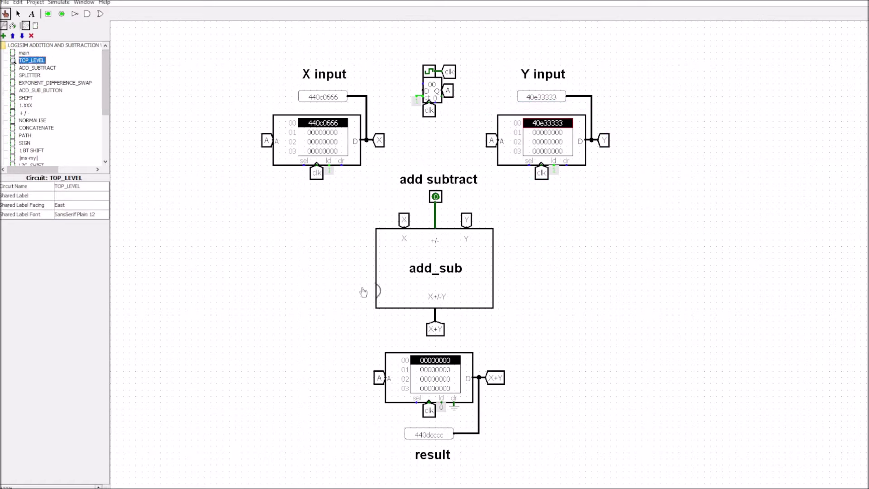
mouse_move(609, 488)
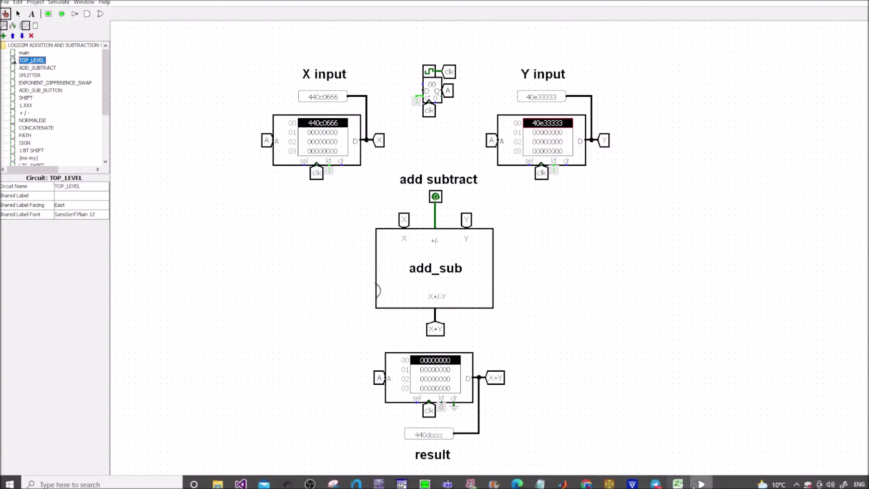
click(678, 484)
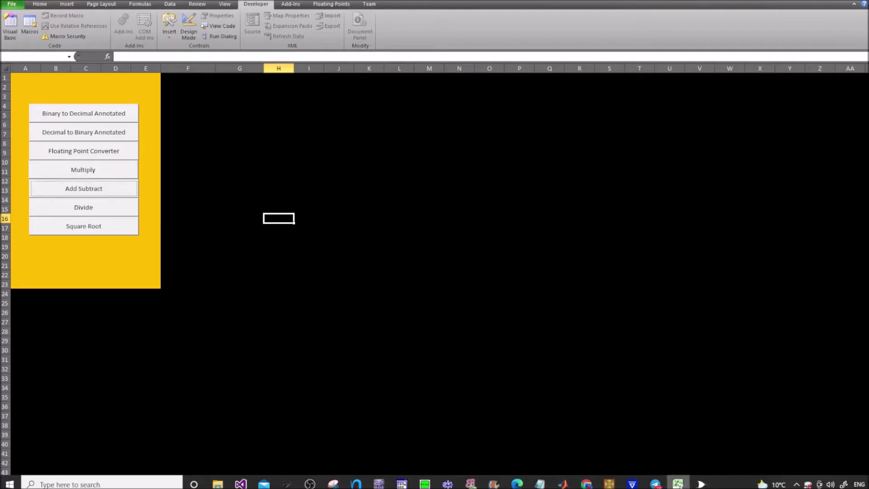
click(83, 188)
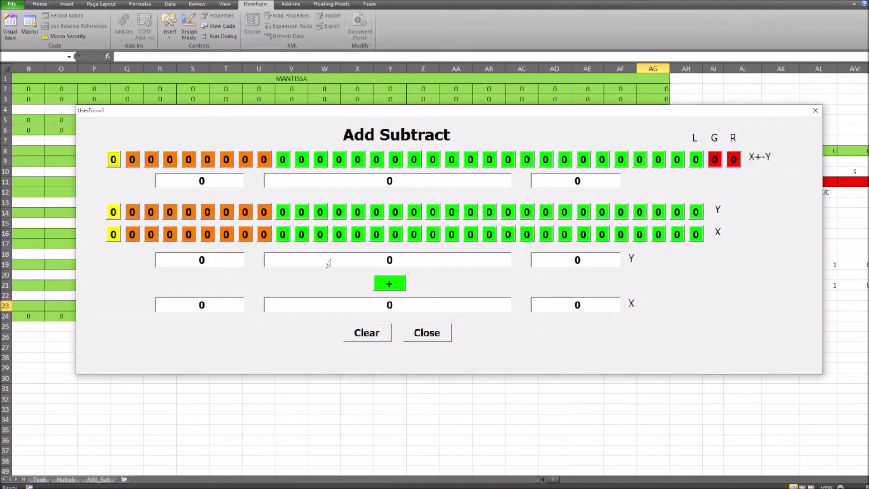
click(427, 336)
Examine the Add_Sub worksheet's bit-extend and Y-shift rows, including the guard and sticky bit cells from AJ11 onward.
drag(584, 483, 566, 480)
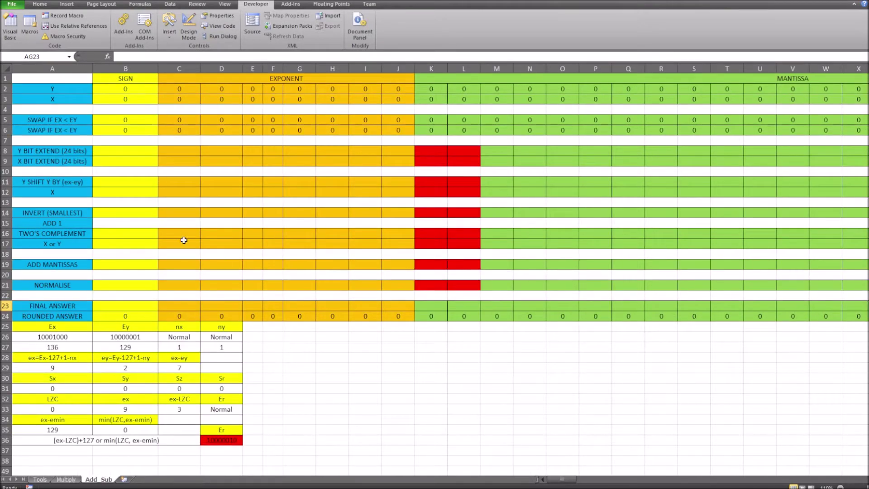
drag(559, 483, 559, 483)
click(45, 151)
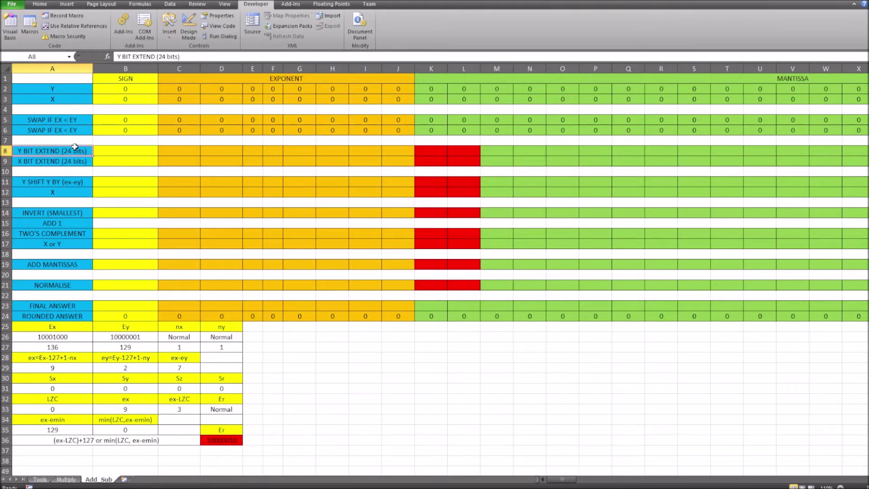
drag(557, 481, 583, 481)
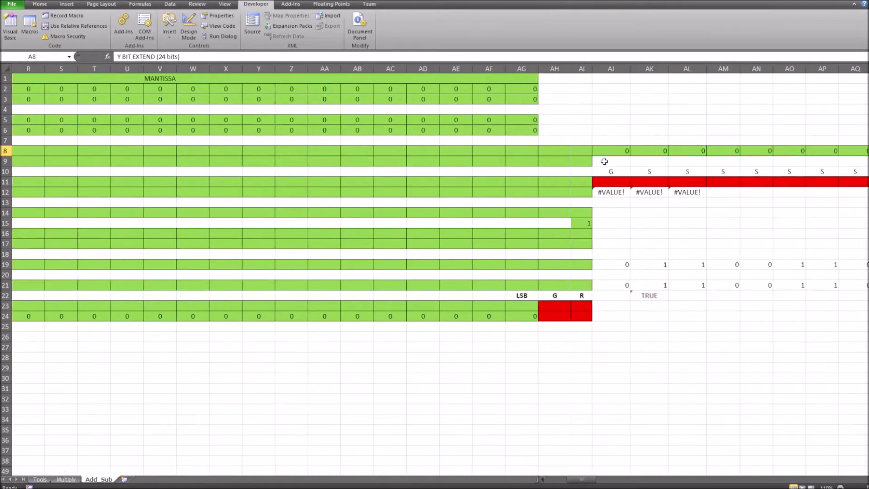
drag(581, 484, 562, 481)
click(91, 182)
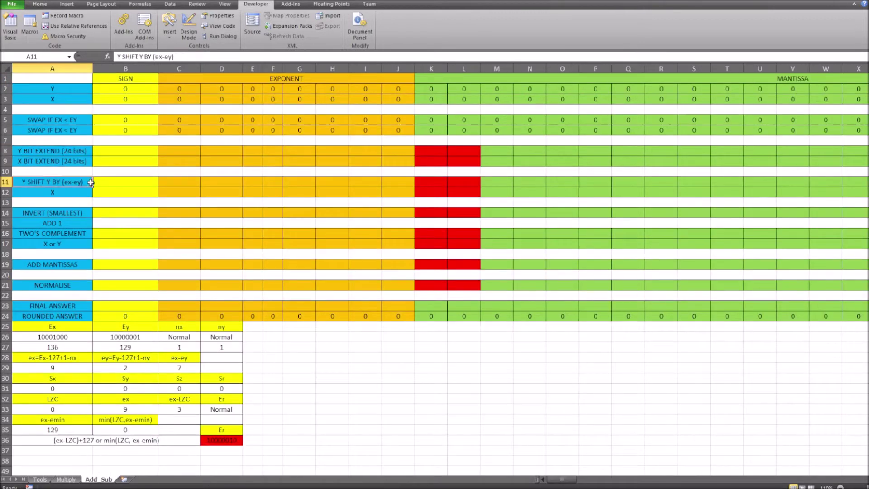
drag(561, 481, 602, 480)
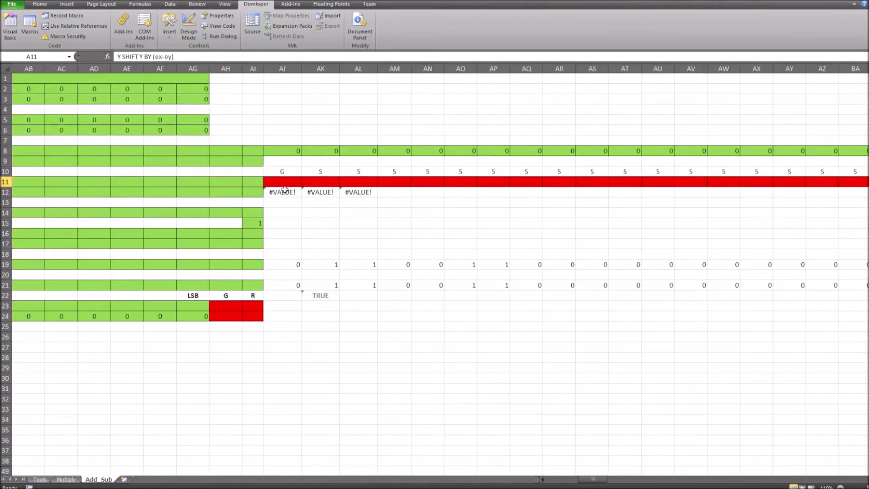
click(282, 180)
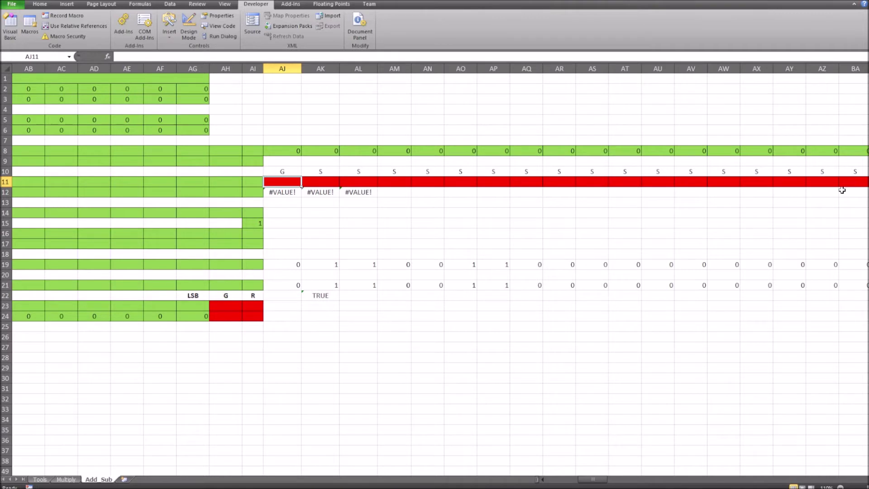
drag(593, 480, 463, 471)
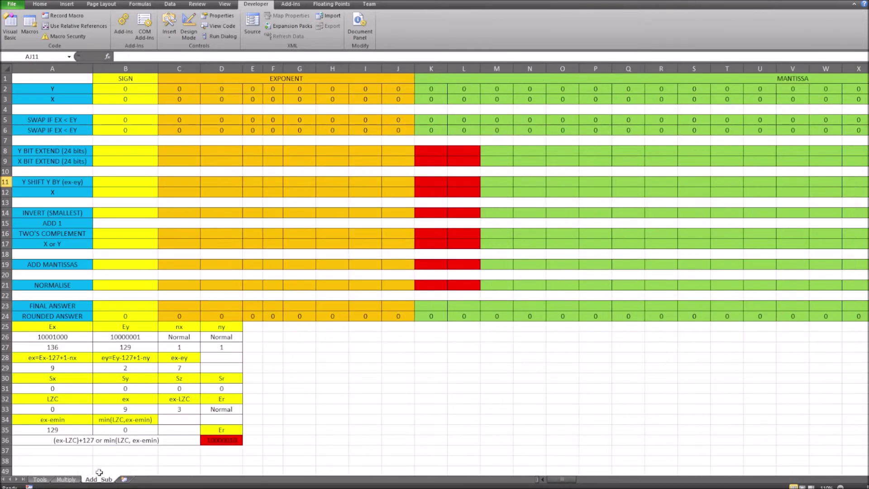
Reopen the Add Subtract form and enter 560.1 for X and 7.1 for Y with addition selected.
click(46, 480)
click(78, 189)
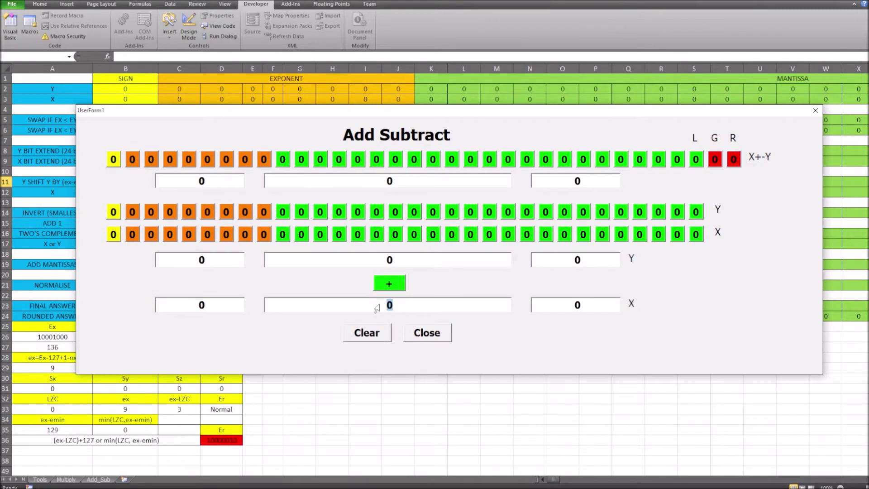
text(56)
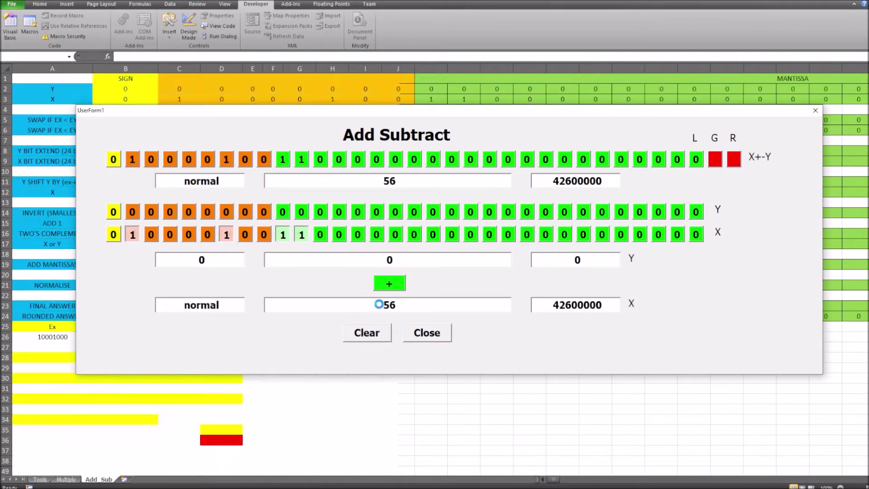
text(0.1)
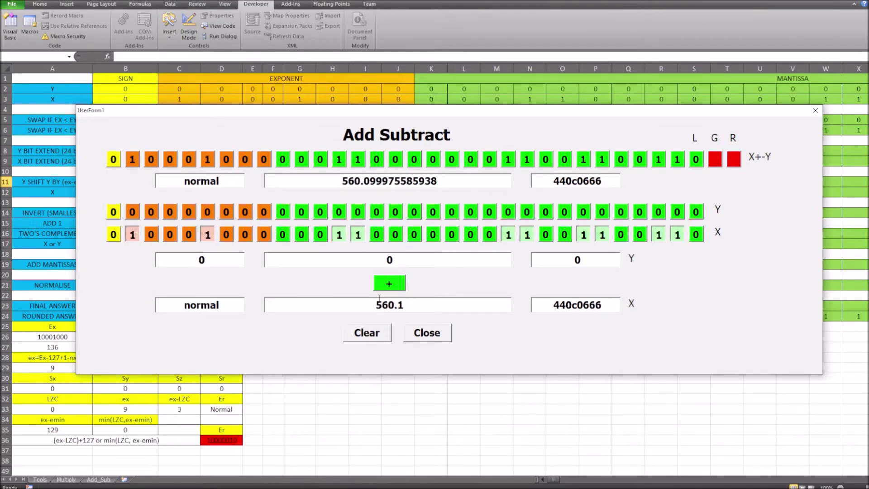
double_click(380, 263)
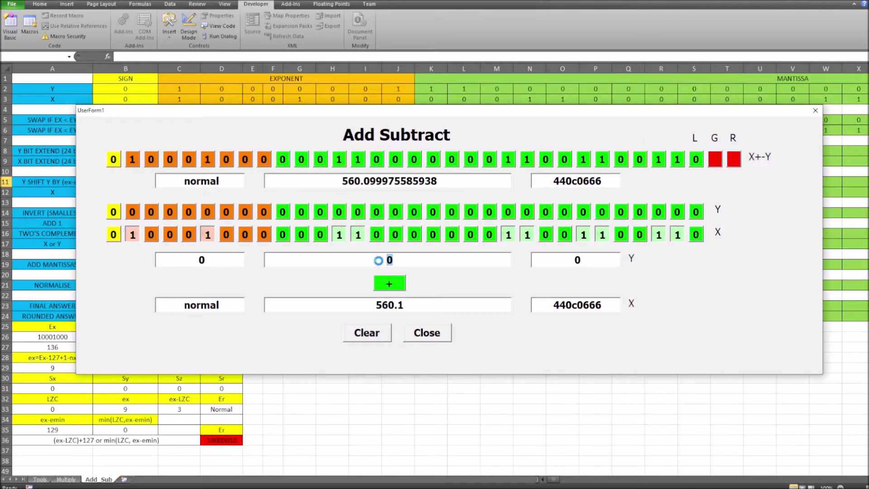
text(7.1)
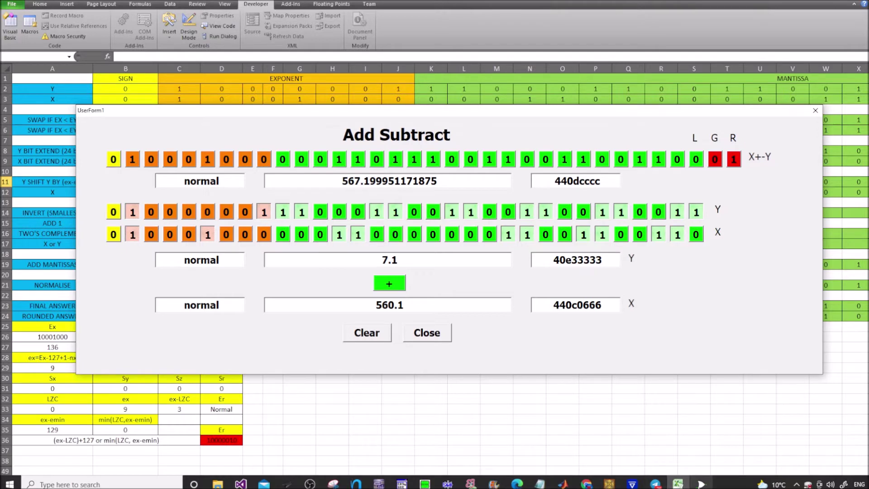
Check the form's hexadecimal inputs and result against the Logisim adder circuit, return to Excel and close the form.
click(701, 484)
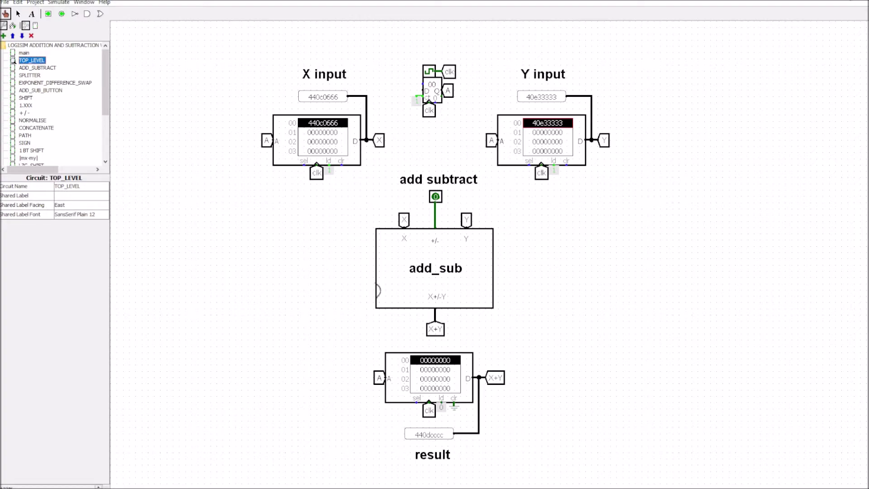
click(853, 3)
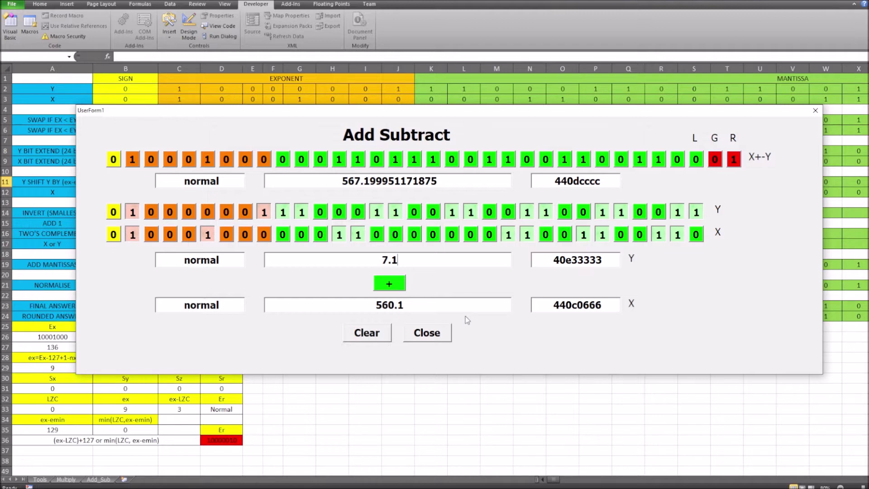
click(436, 337)
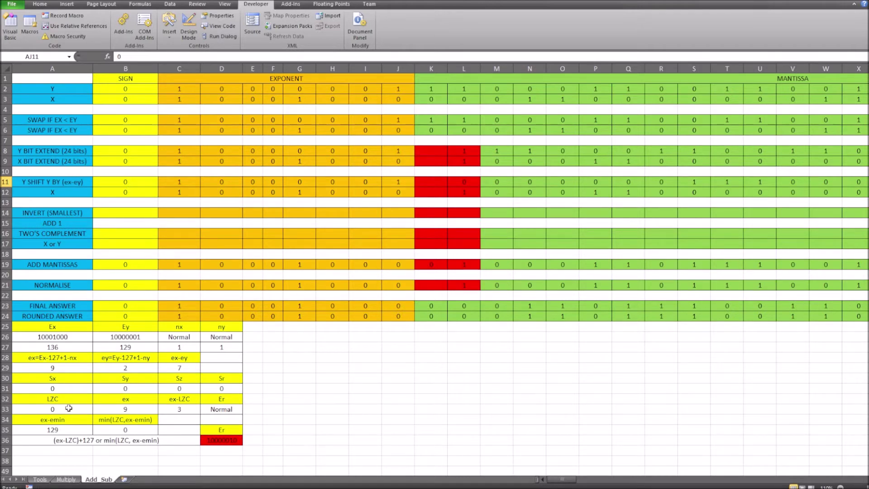
Walk through the FINAL ANSWER row bit by bit, covering the sign, exponent and mantissa up to the LSB in AG23.
click(56, 306)
key(Right)
key(Right)
key(Right)
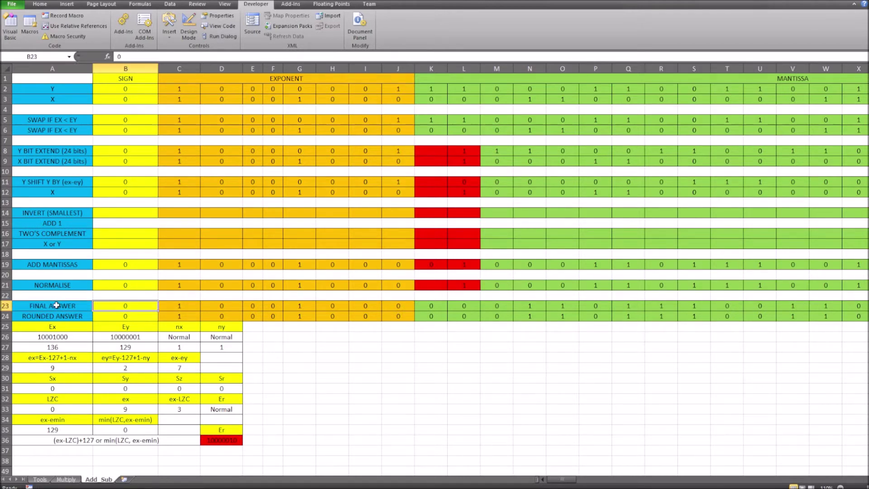
key(Right)
key(Right)
key(Right)
key(Right)
key(Right)
key(Right)
key(Right)
key(Right)
key(Right)
key(Right)
key(Right)
key(Right)
key(Right)
key(Right)
key(Right)
key(Right)
key(Right)
key(Right)
key(Right)
key(Right)
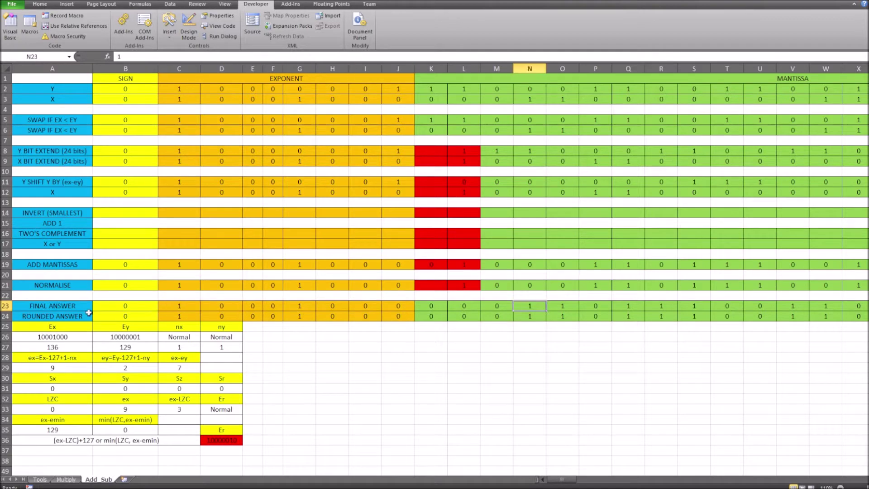
key(Left)
key(Left)
key(Left)
key(Left)
key(Left)
key(Left)
key(Left)
key(Left)
key(Left)
key(Left)
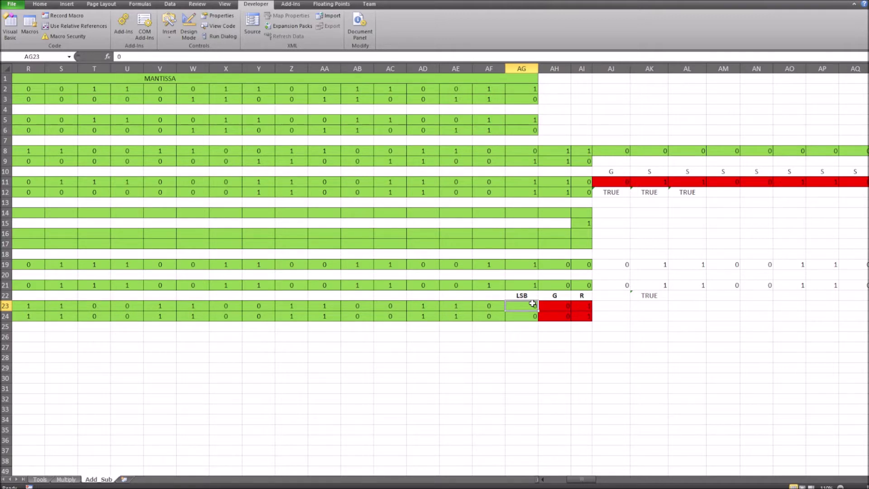
Trace the guard bit in AJ11 and the sticky bits in AK11 to AQ11 to the G and R cells of row 23.
click(612, 182)
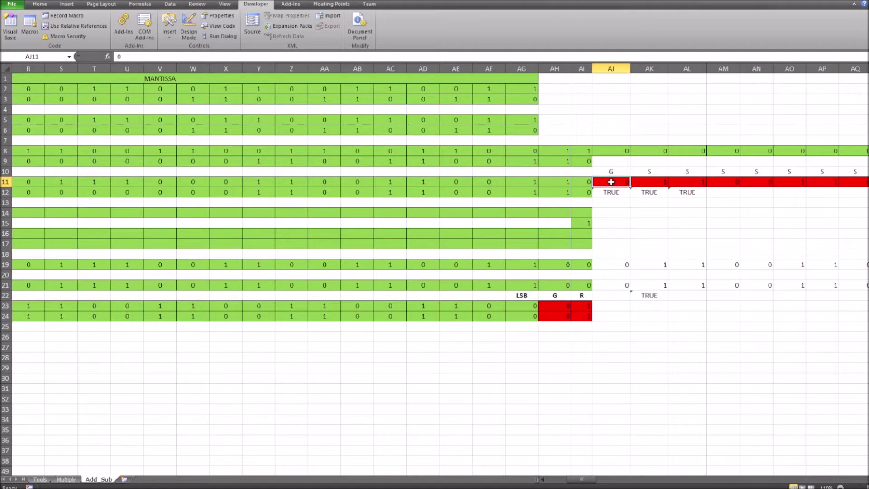
click(557, 306)
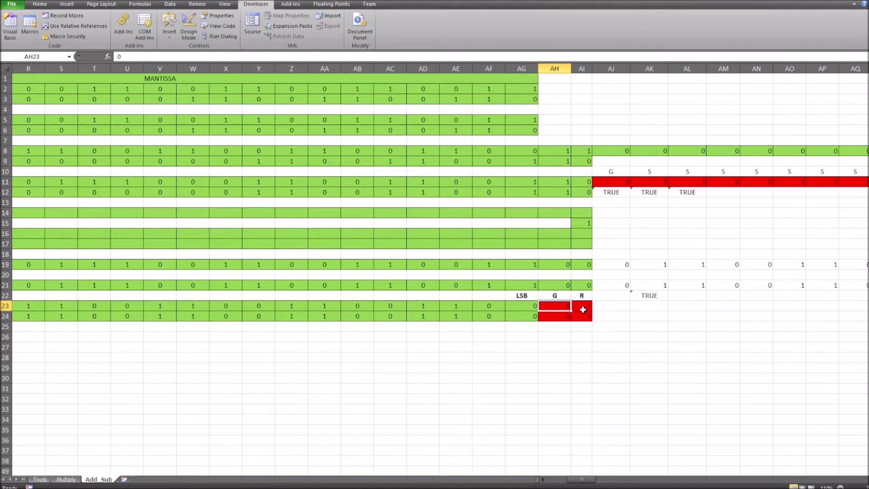
click(653, 182)
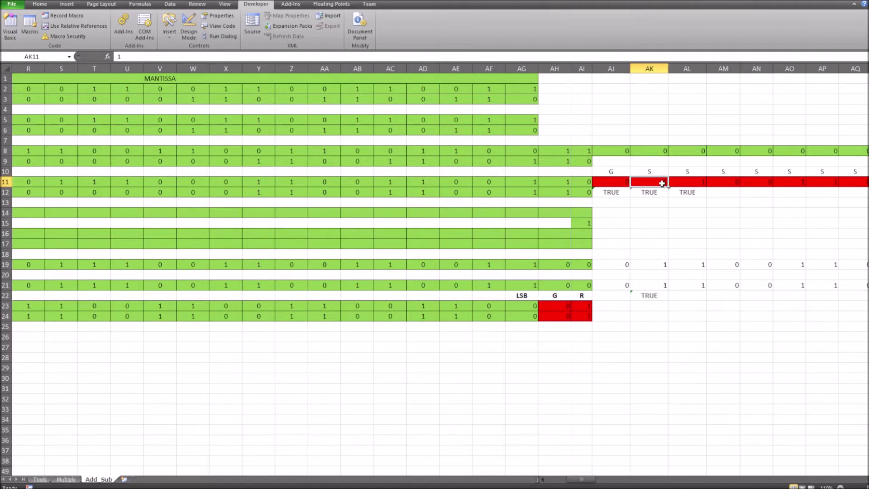
click(692, 184)
click(726, 183)
click(764, 185)
click(790, 182)
click(824, 182)
click(854, 182)
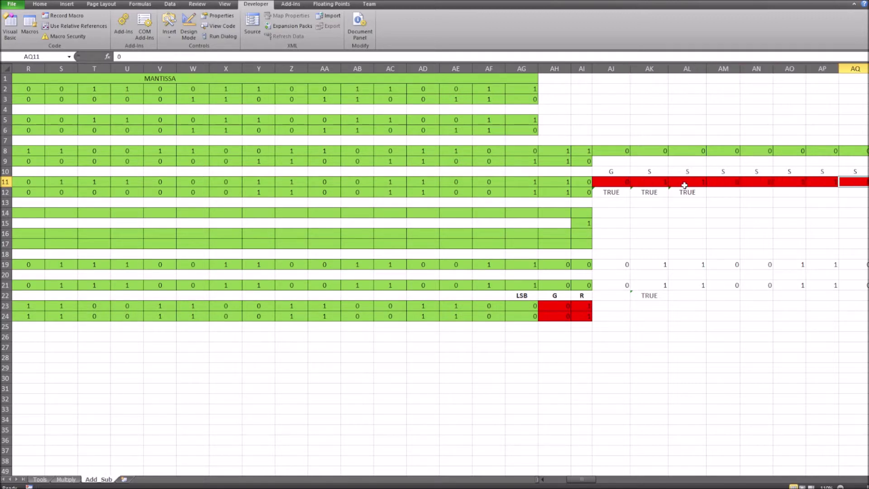
click(653, 182)
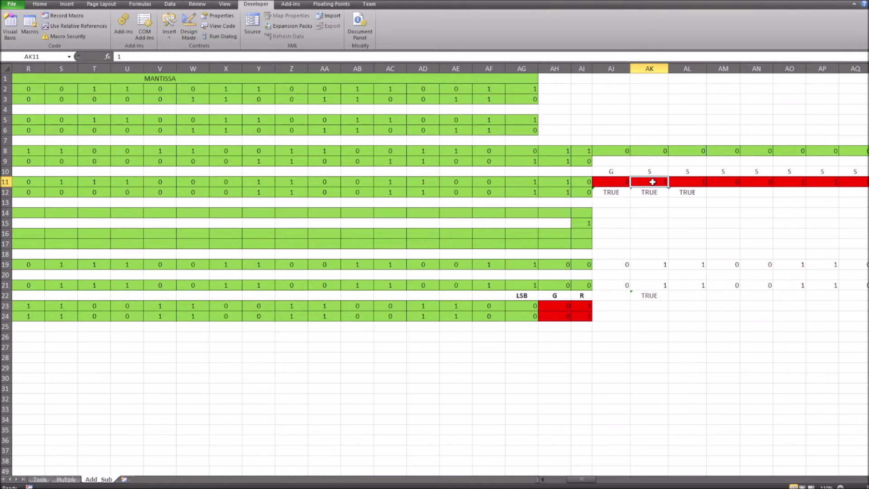
click(582, 306)
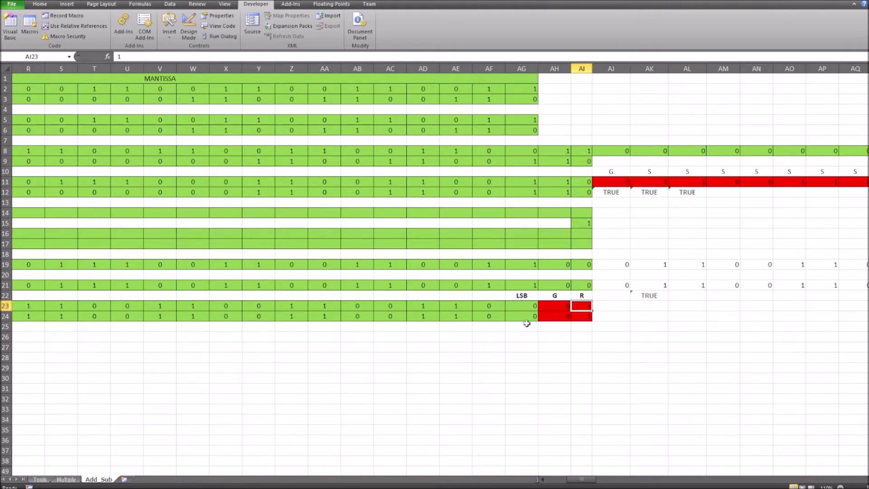
Examine the final answer's LSB, G and R bits in AG23 to AI23 to work out the rounding decision.
click(525, 306)
click(553, 306)
click(599, 307)
click(583, 308)
click(527, 306)
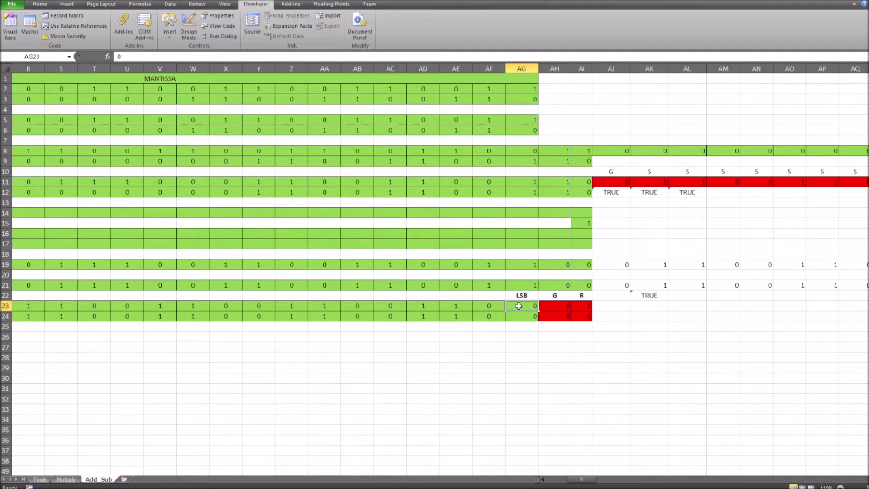
click(558, 306)
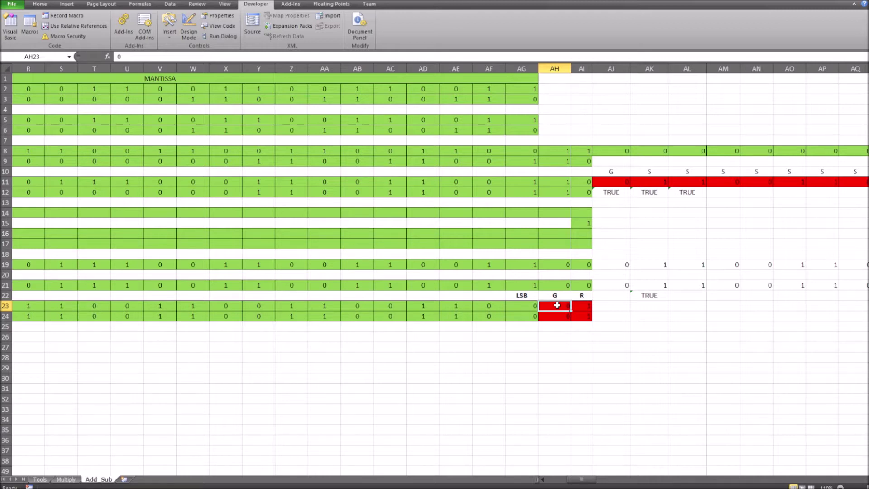
click(512, 305)
click(553, 306)
click(582, 306)
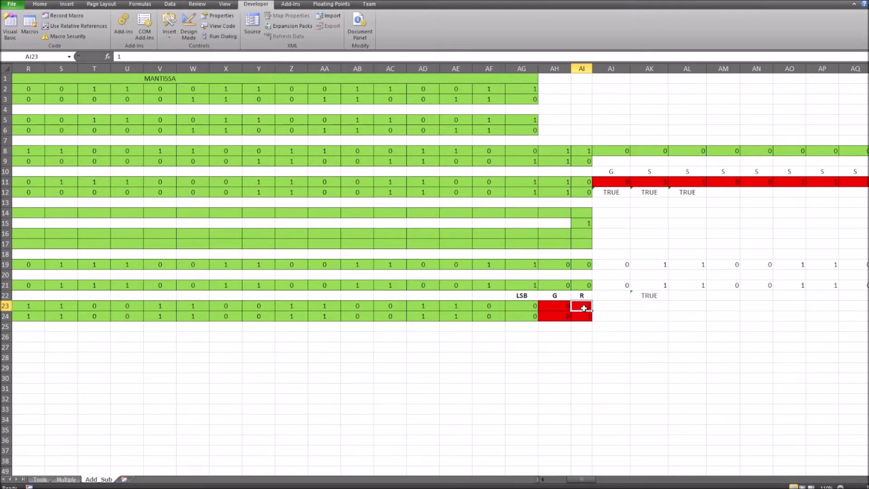
click(557, 307)
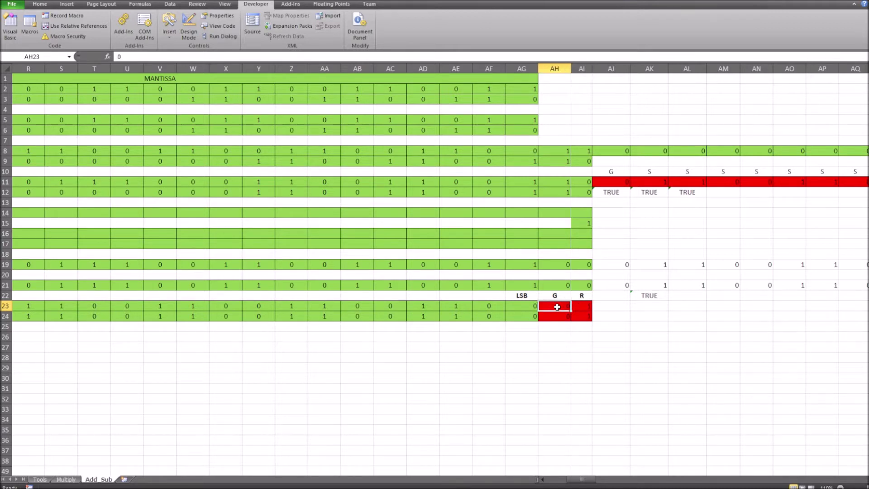
click(515, 307)
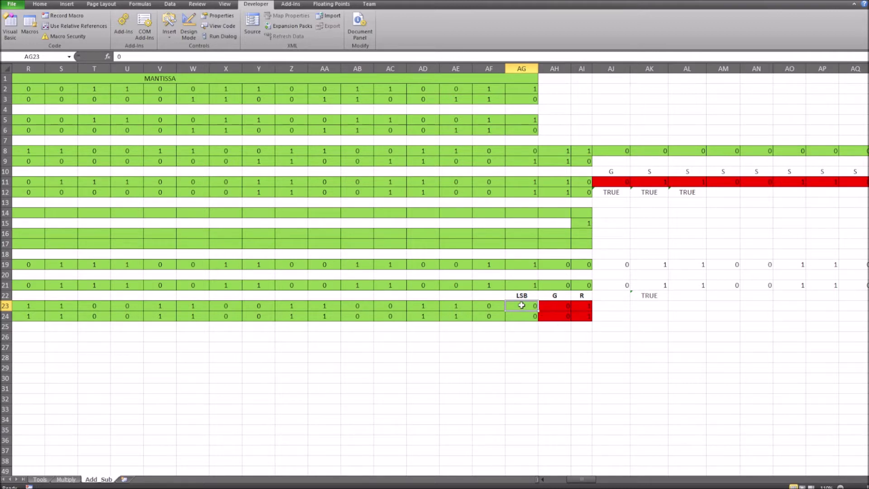
click(549, 306)
click(521, 305)
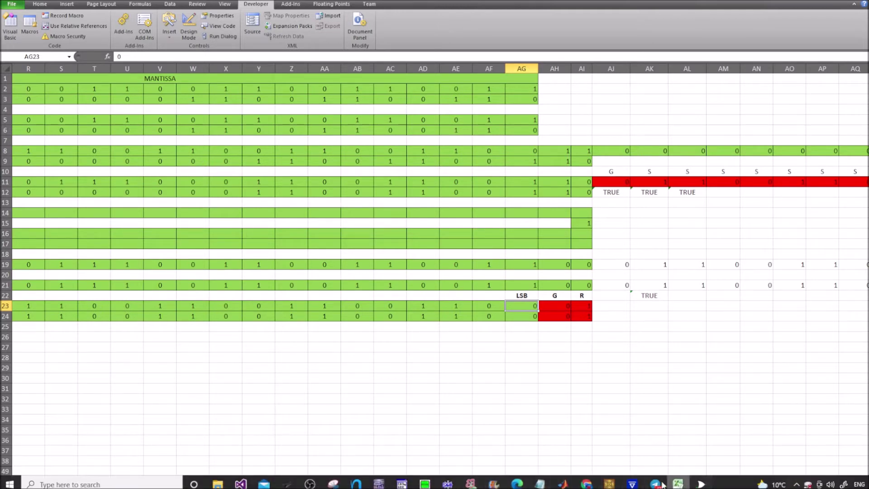
Reopen the Add Subtract calculator from the Tools sheet and enter 560.1 as X.
mouse_move(587, 484)
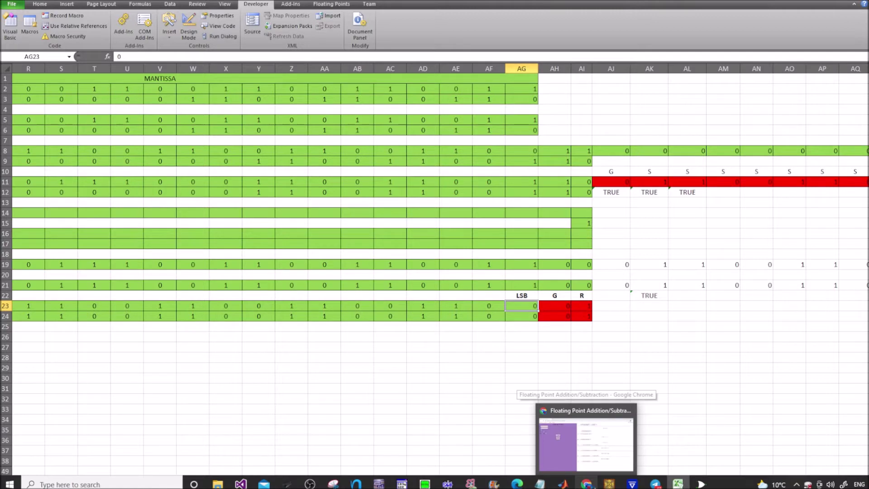
click(80, 442)
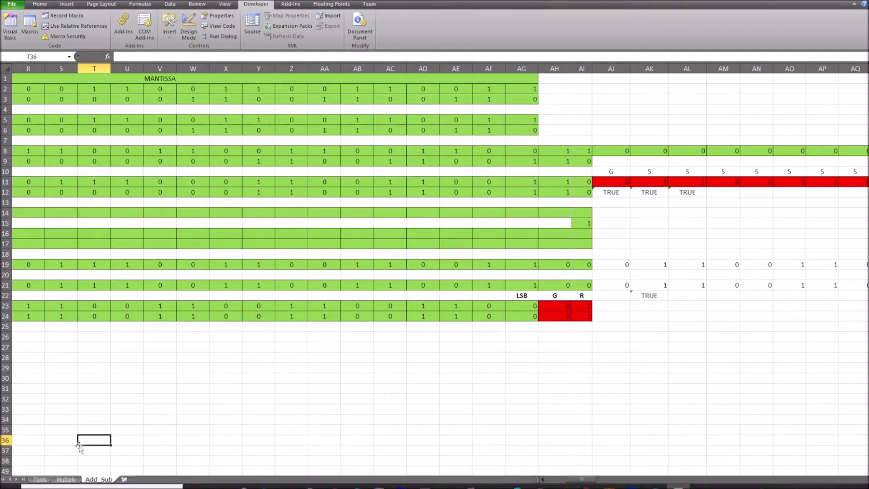
click(39, 480)
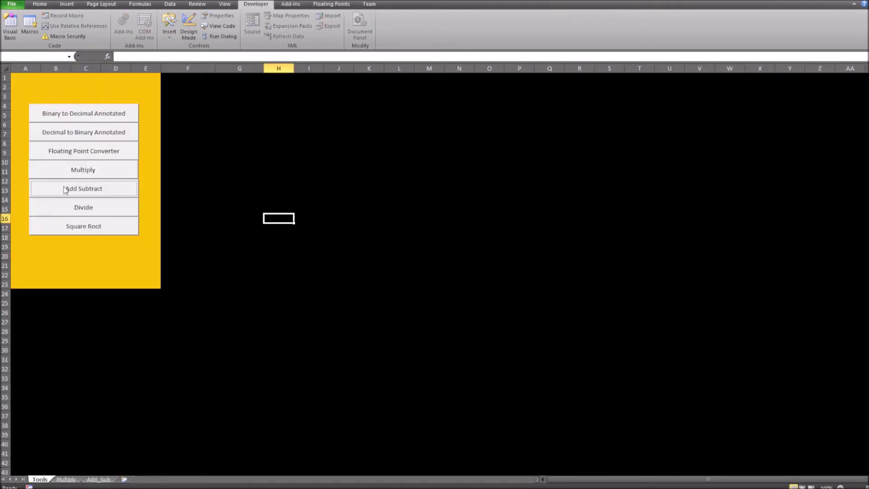
click(63, 190)
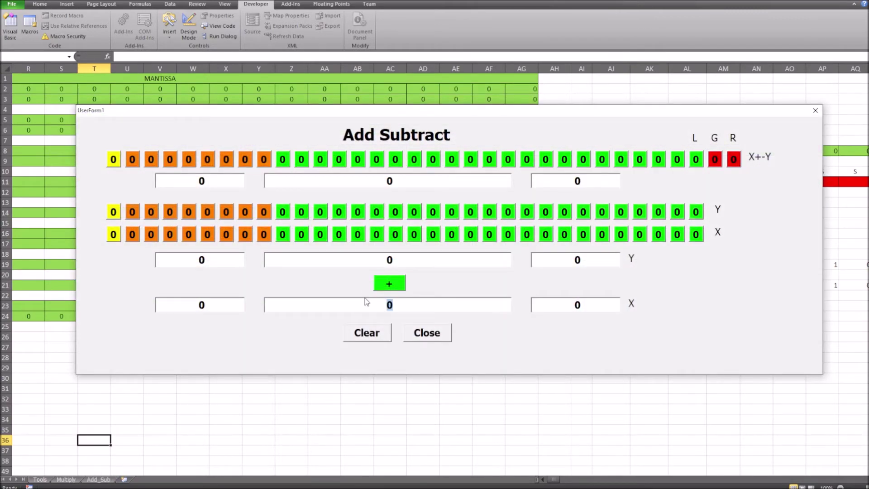
text(560.1)
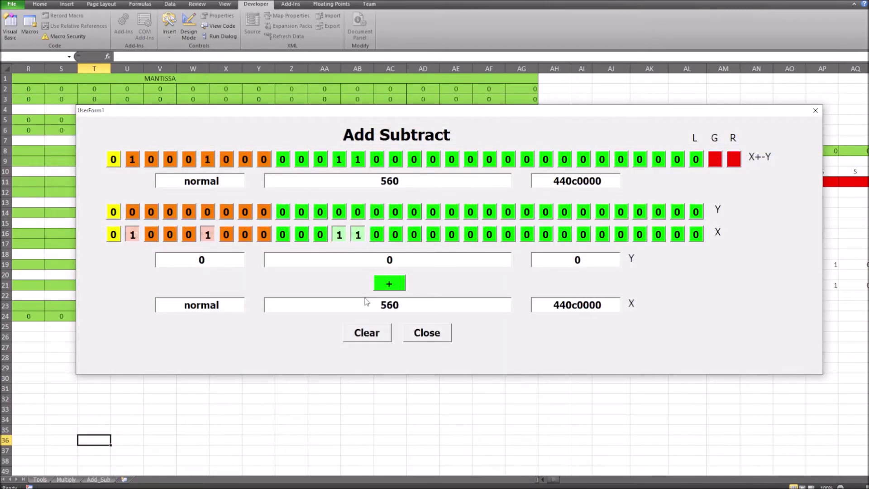
Enter 7.13 as Y for the addition and close the calculator form.
drag(409, 265, 361, 266)
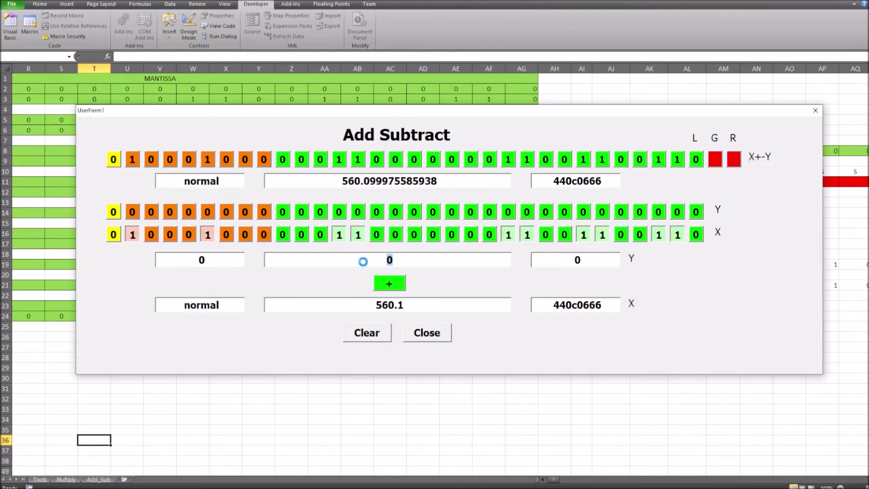
text(7.13)
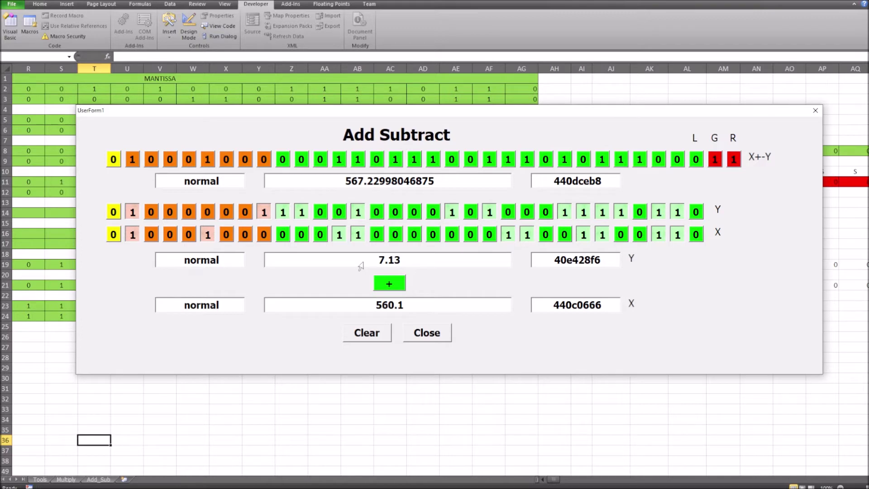
click(431, 339)
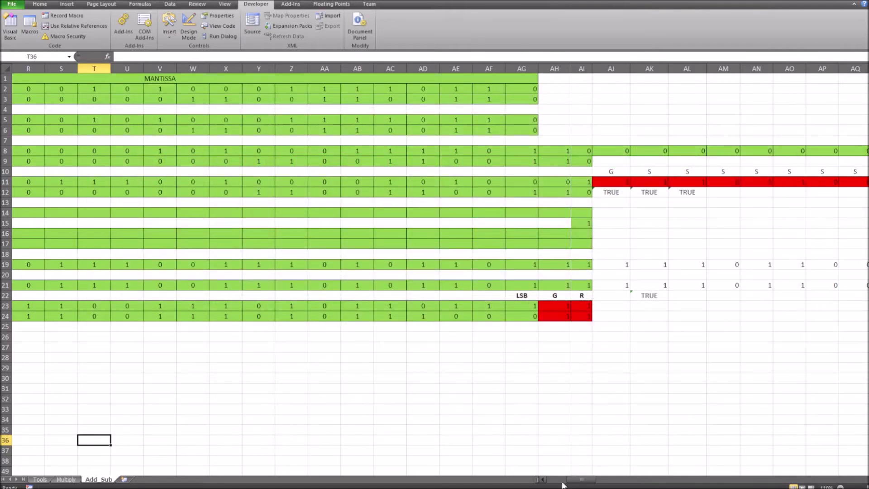
Walk along the FINAL ANSWER row from its label through the sign, exponent and mantissa bits past the R column.
drag(574, 482, 546, 479)
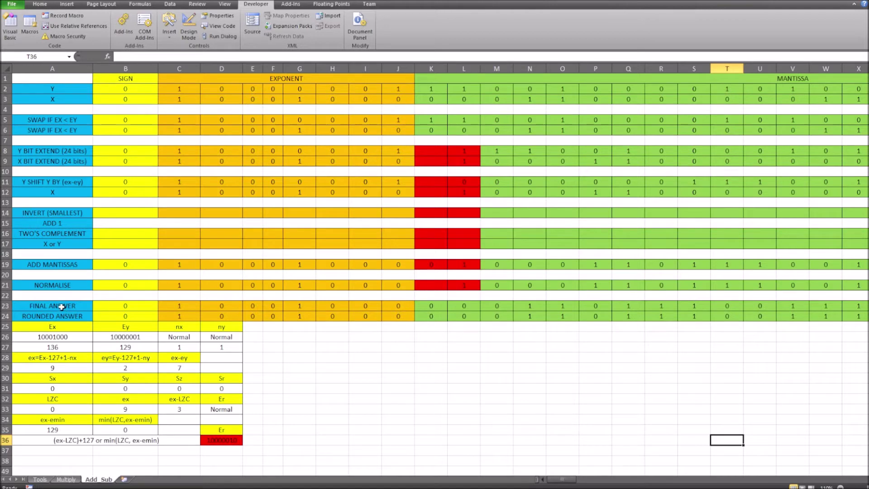
click(61, 307)
key(Right)
key(Right)
key(Right)
key(Right)
key(Right)
key(Right)
key(Right)
key(Right)
key(Right)
key(Right)
key(Right)
key(Right)
key(Right)
key(Right)
key(Right)
key(Right)
key(Right)
key(Right)
key(Right)
key(Right)
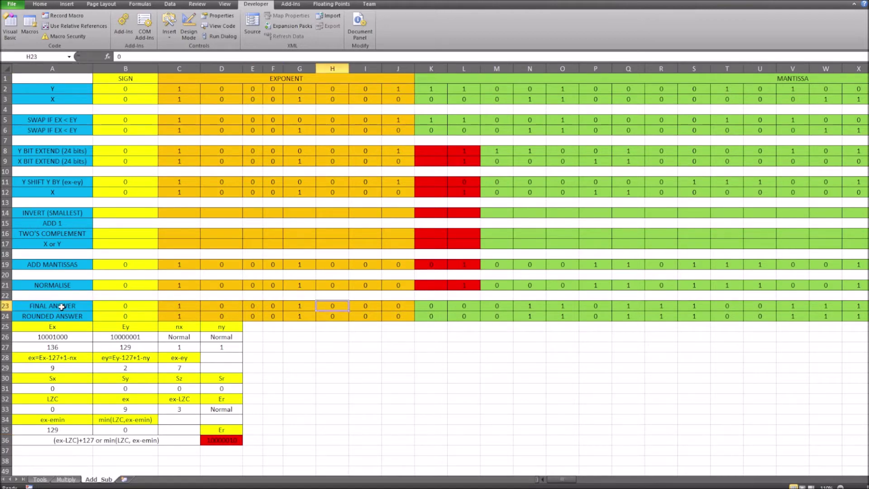
key(Right)
key(Right)
key(Right)
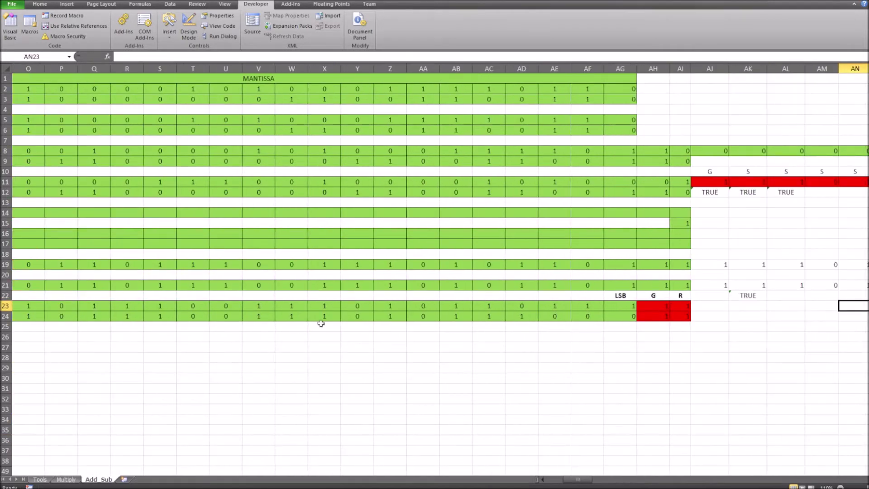
Trace the guard bit in AJ11 and the first sticky bit in AK11 to the G and R cells AH23 and AI23.
click(610, 302)
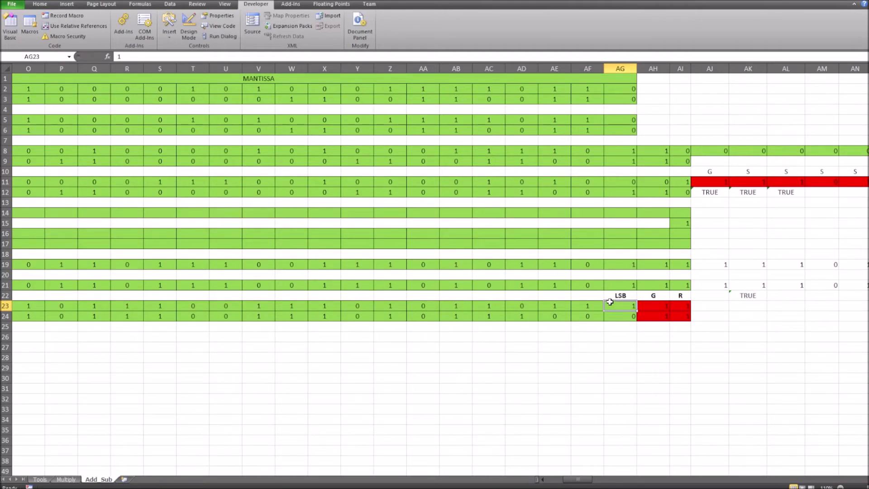
click(650, 308)
click(716, 182)
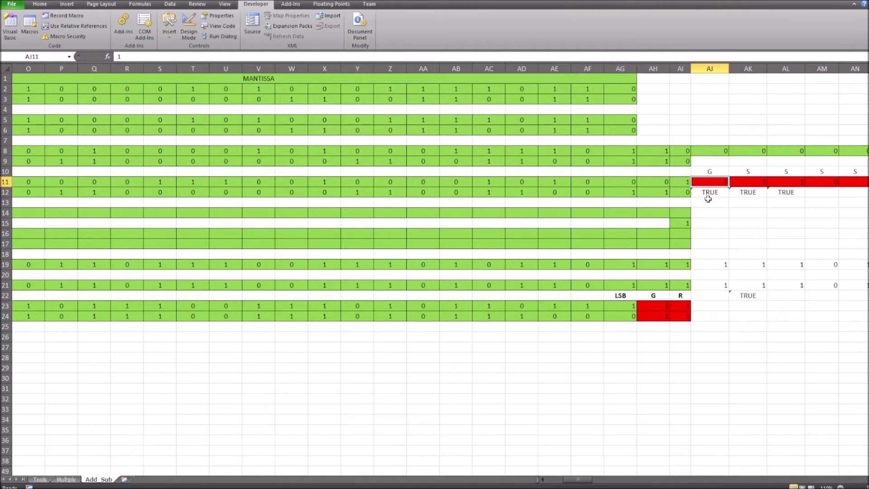
click(653, 306)
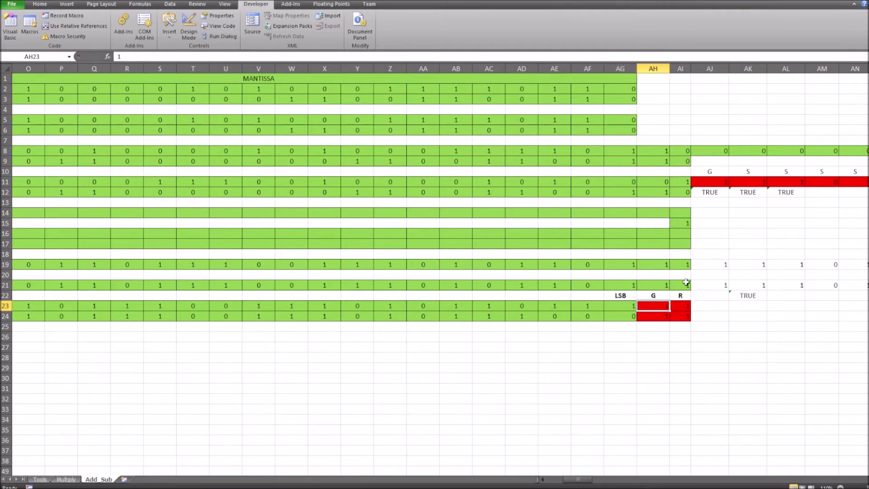
click(682, 305)
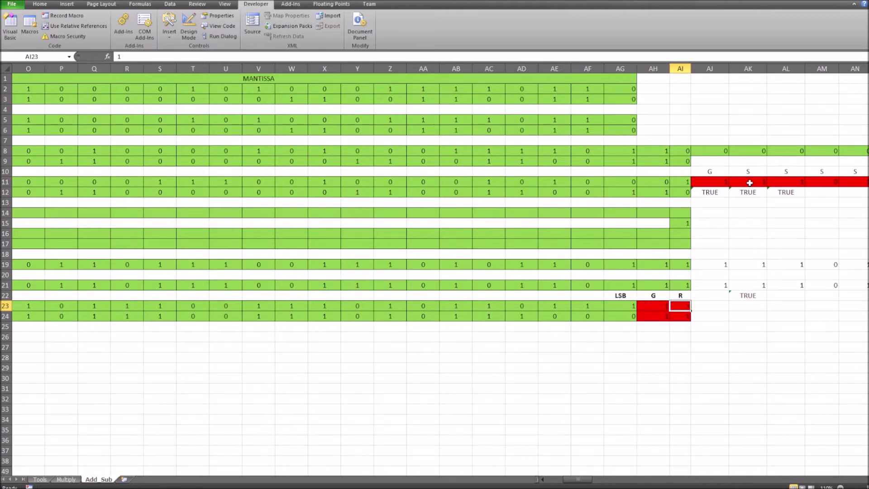
mouse_move(750, 183)
mouse_down()
mouse_move(820, 180)
mouse_move(755, 180)
mouse_up()
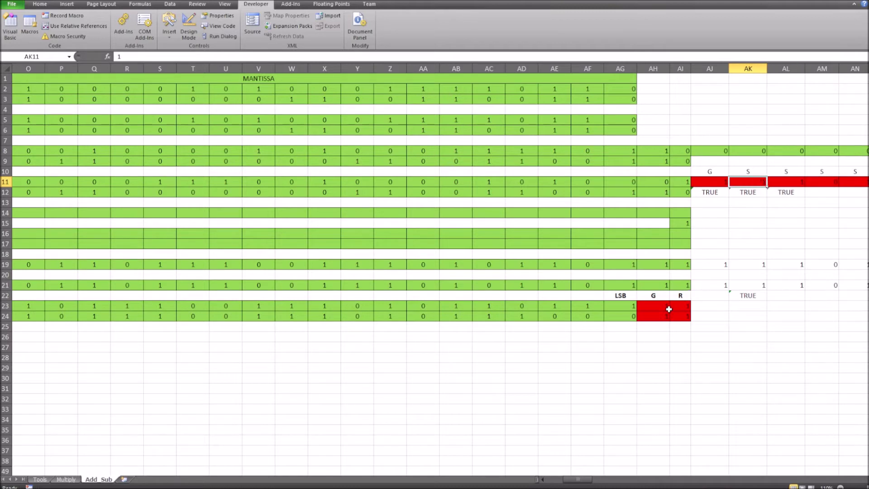
Examine the LSB, G and R bits in AG23 to AI23 to decide how the final answer must be rounded.
click(627, 305)
click(652, 304)
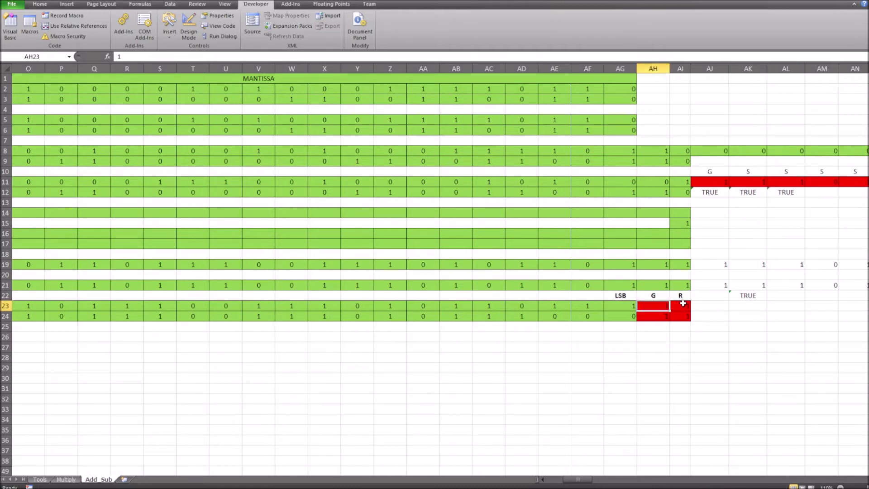
click(680, 304)
click(630, 306)
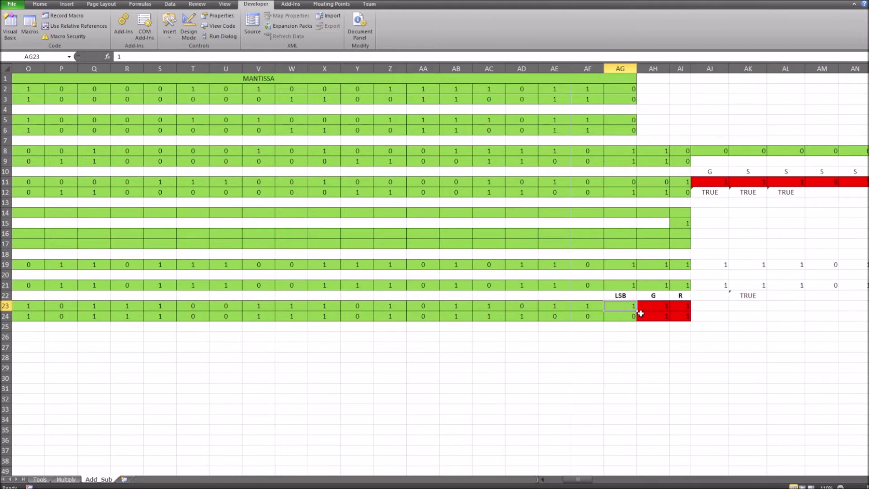
click(655, 306)
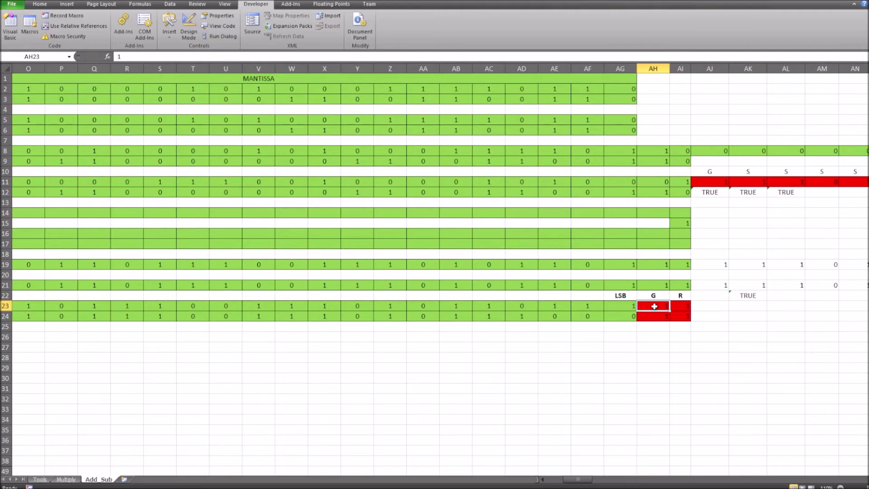
click(682, 306)
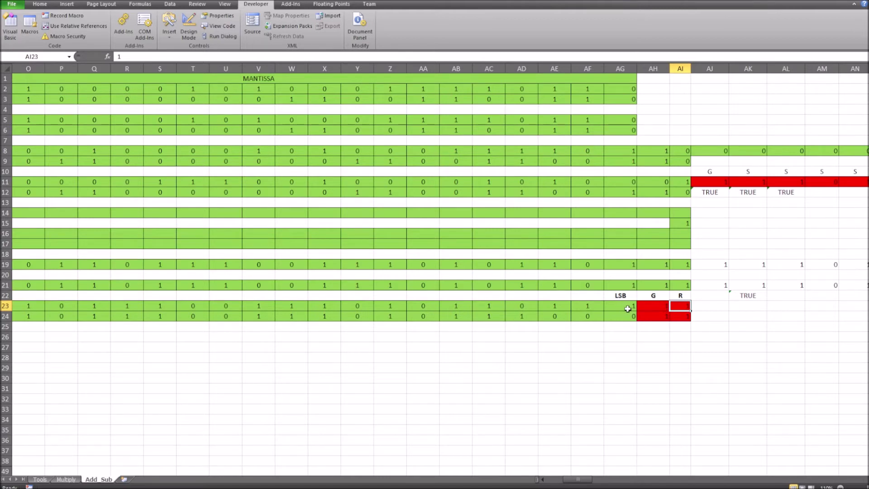
click(647, 306)
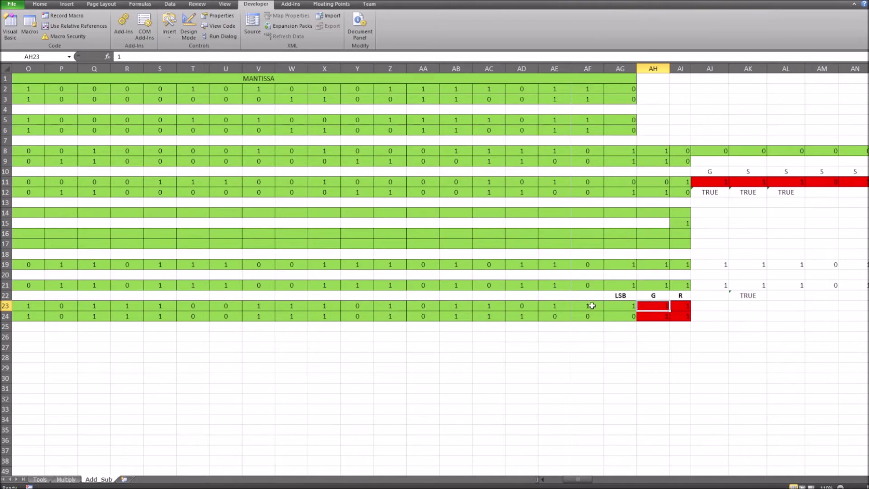
Compare the FINAL ANSWER and ROUNDED ANSWER rows, checking the low mantissa bits from AD to AG.
drag(580, 482, 562, 481)
click(44, 305)
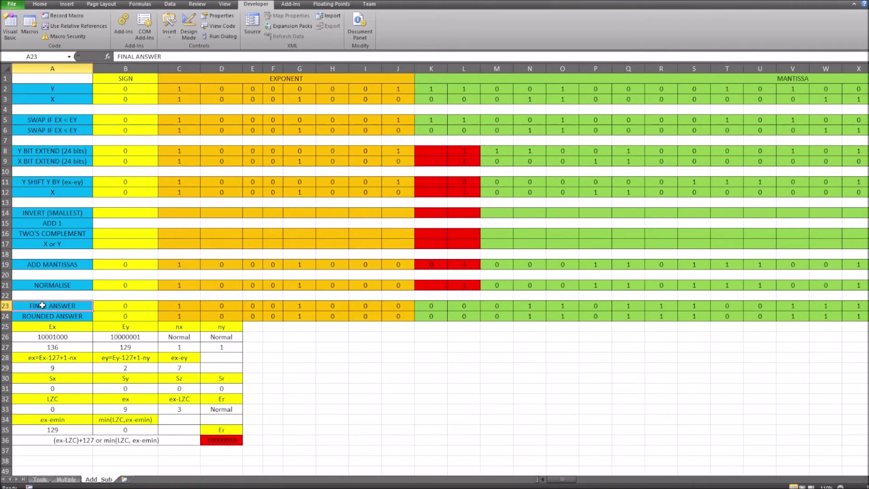
click(32, 316)
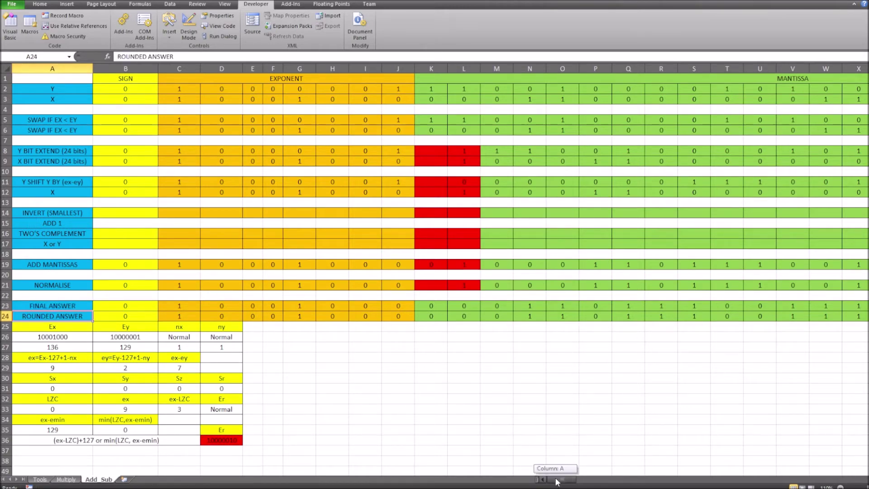
drag(556, 480, 578, 480)
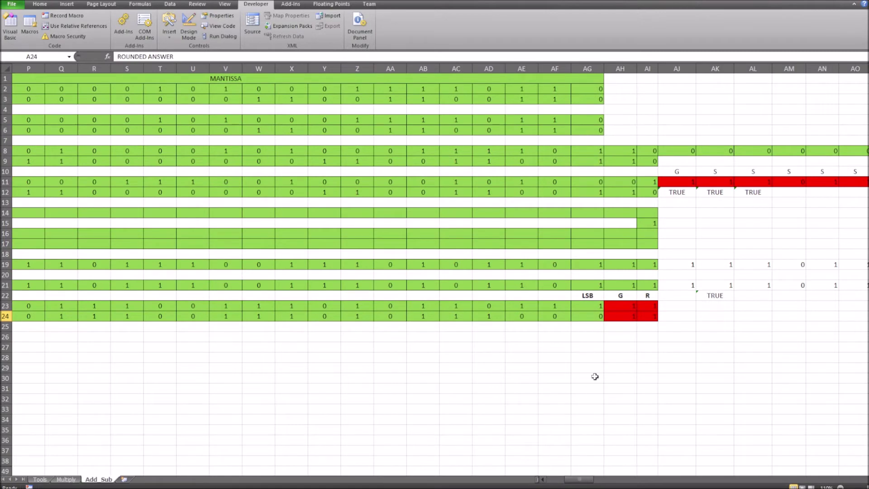
click(591, 304)
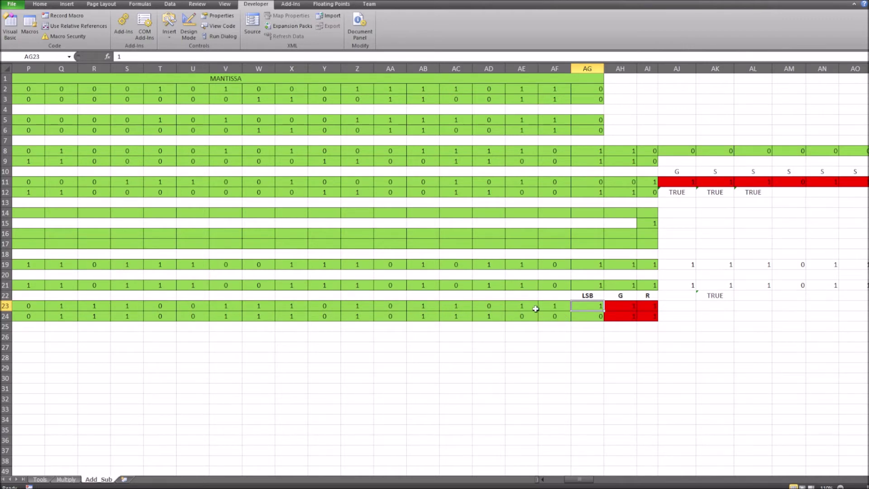
click(490, 315)
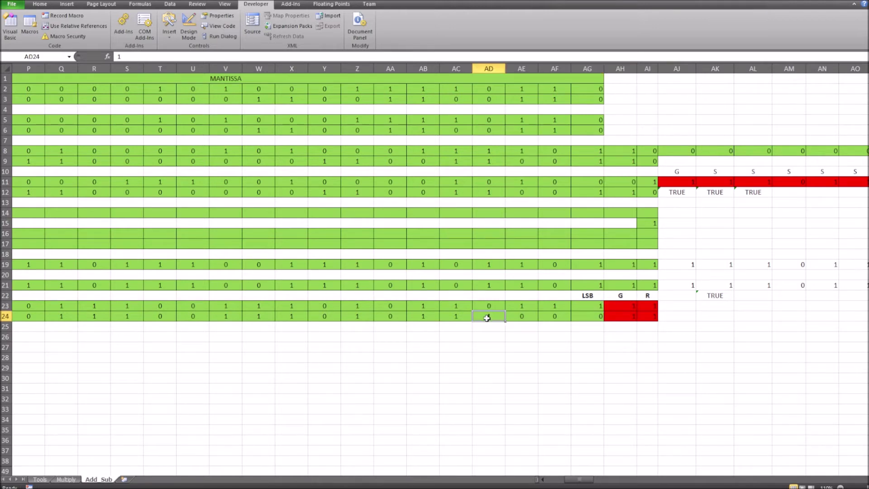
Bring up a fresh Add Subtract form from the Tools sheet and enter 56.6777 as X.
mouse_move(575, 482)
mouse_down()
mouse_move(552, 484)
mouse_move(574, 483)
mouse_up()
mouse_move(562, 488)
click(39, 481)
click(65, 192)
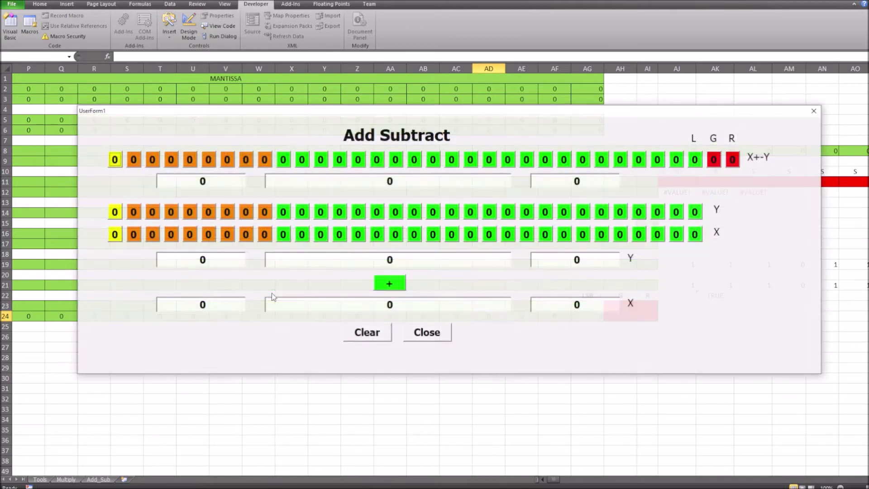
double_click(381, 306)
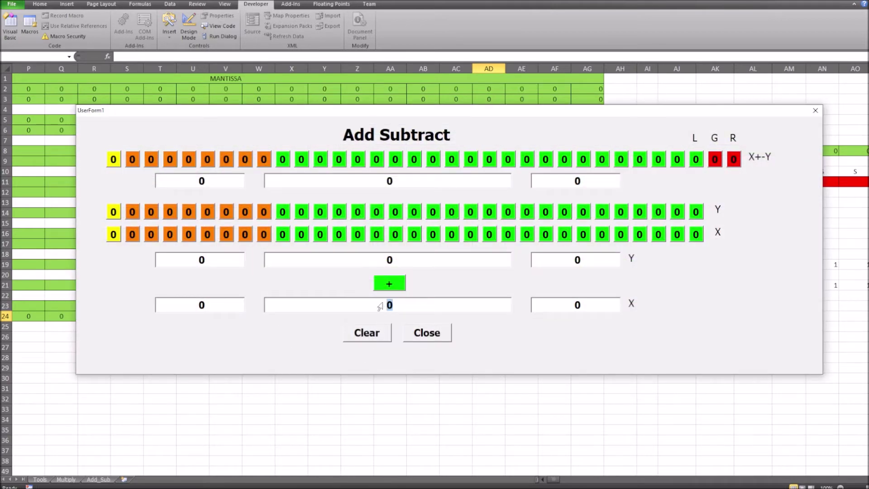
text(56)
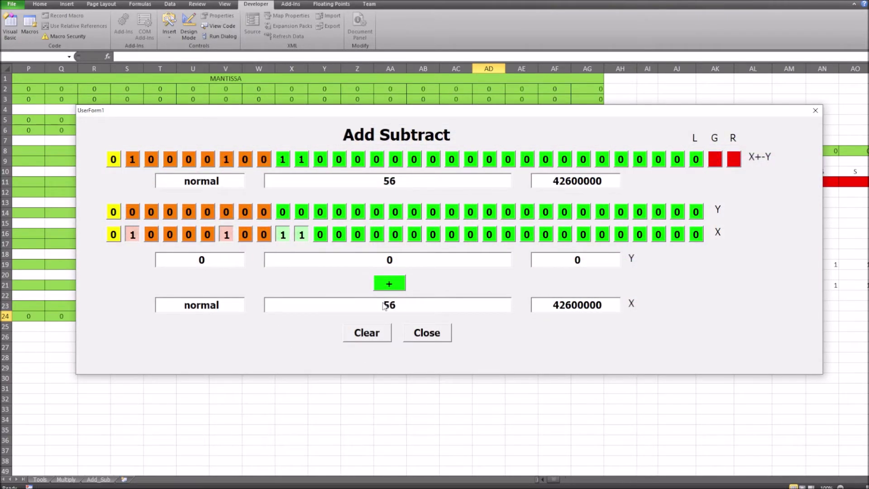
text(.6777)
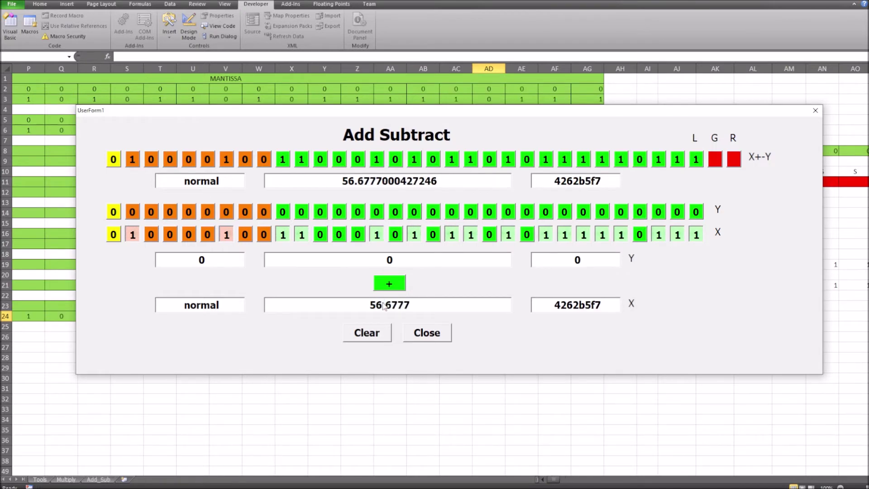
Enter 7.15555 as Y for the addition and close the calculator form.
double_click(390, 259)
text(7)
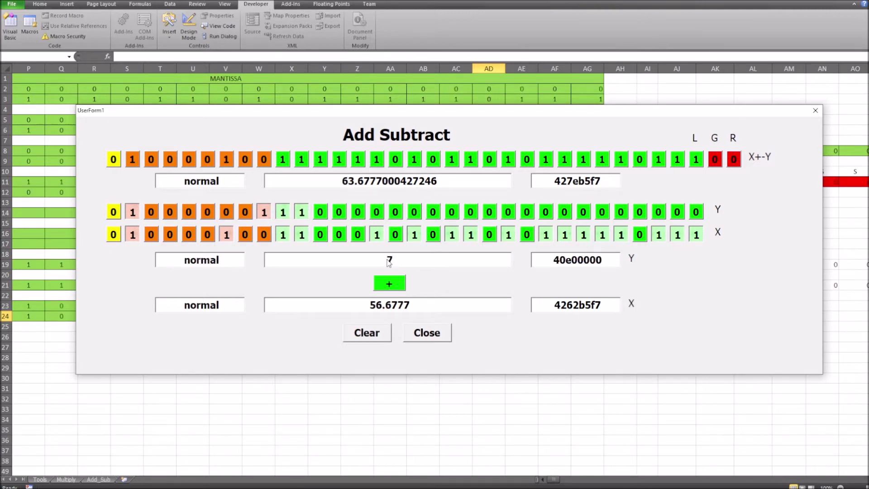
text(.1)
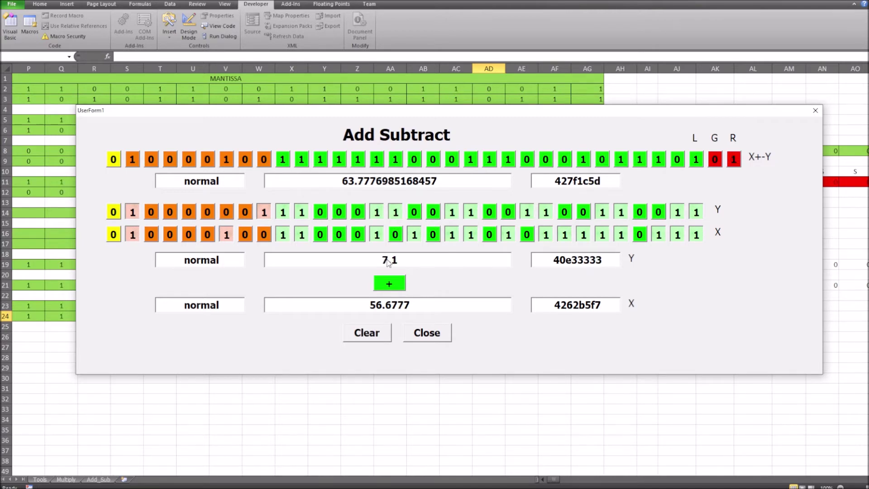
text(5555)
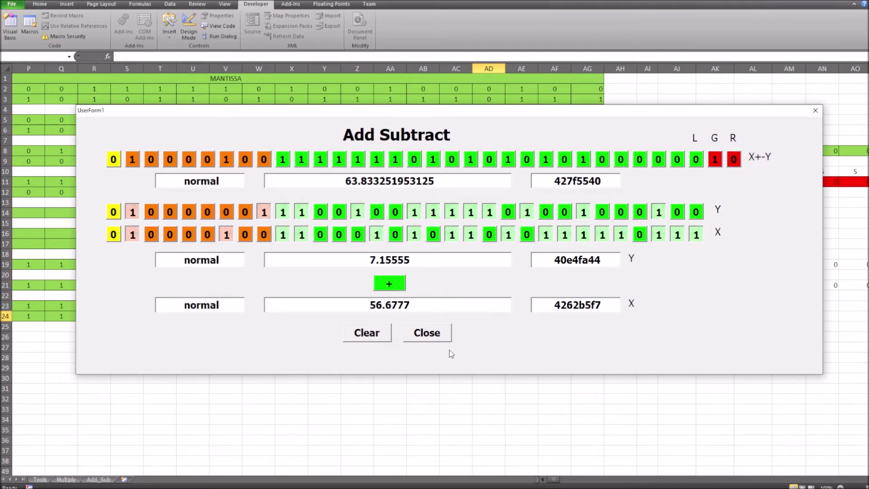
click(429, 341)
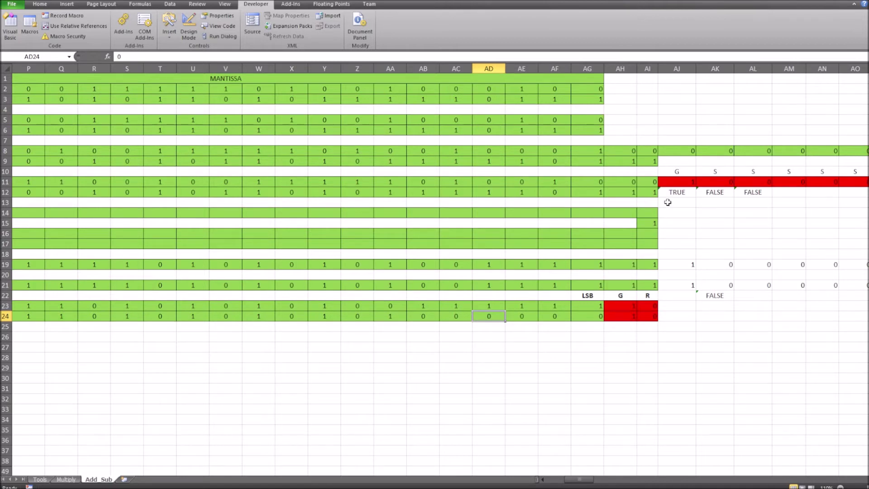
Trace the LSB, G and R bits in AG23 to AI23 back to the guard bit in AJ11 and the sticky bits from AK11 onward.
click(589, 306)
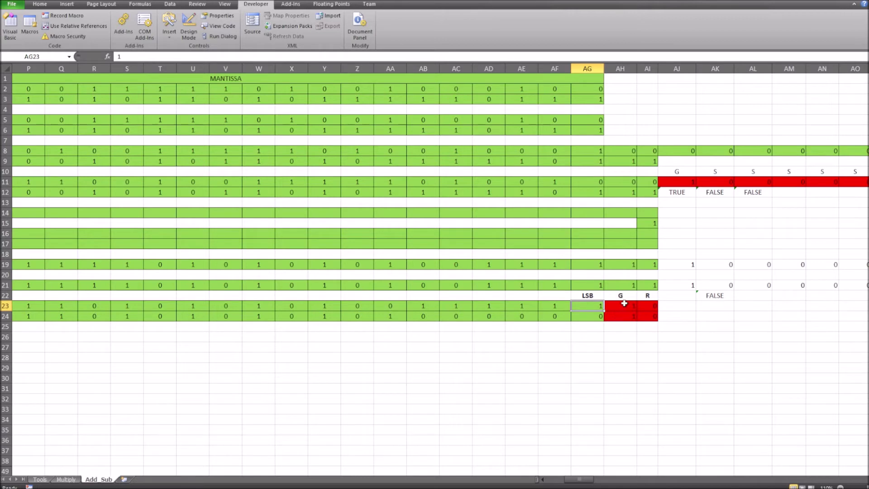
click(673, 181)
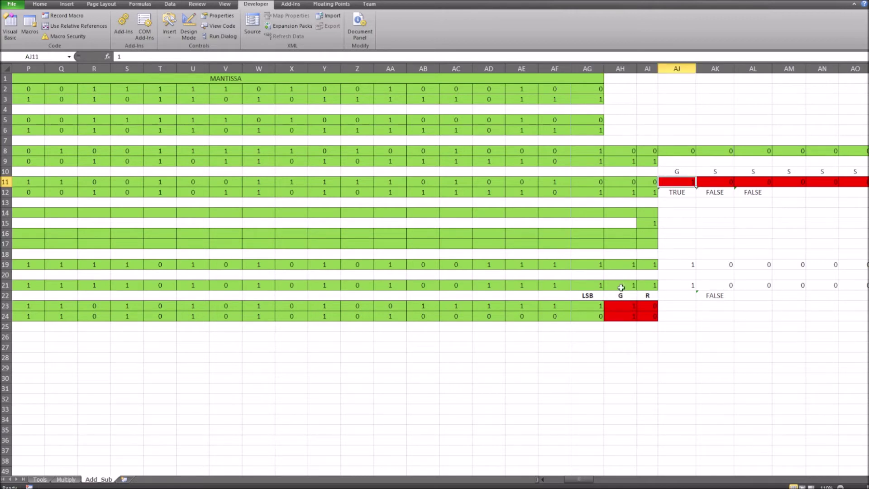
click(616, 307)
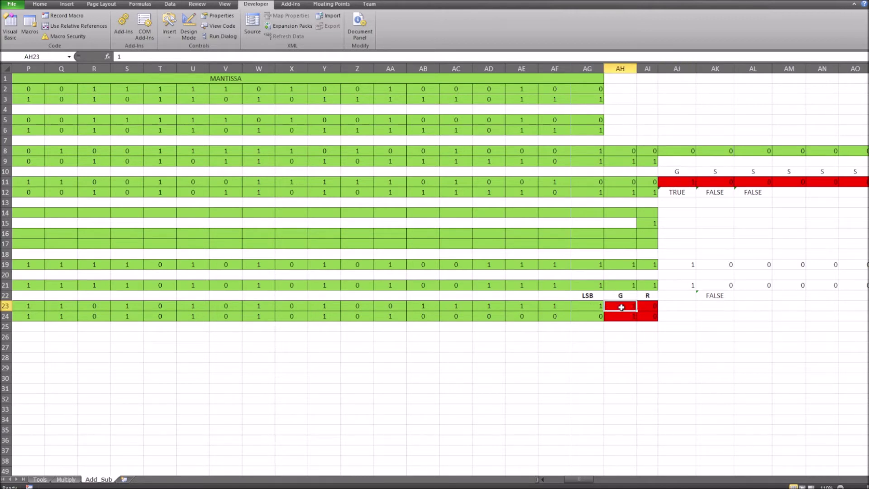
click(724, 182)
drag(725, 181, 861, 182)
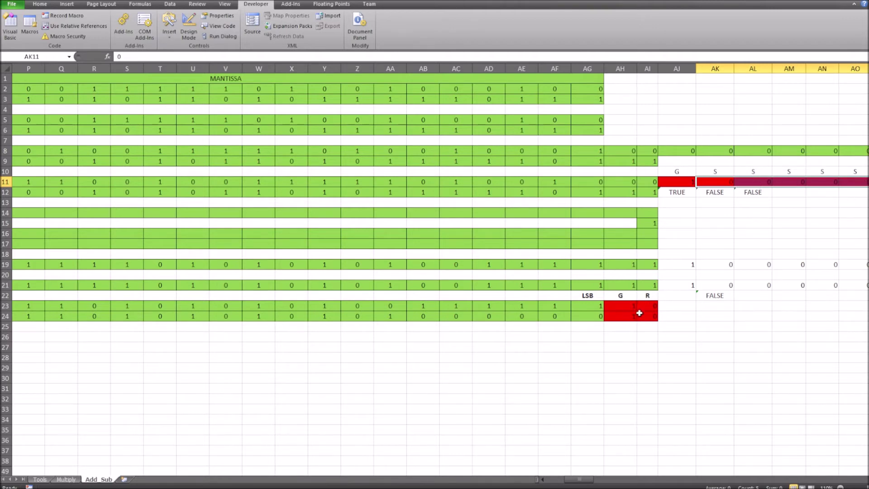
click(789, 182)
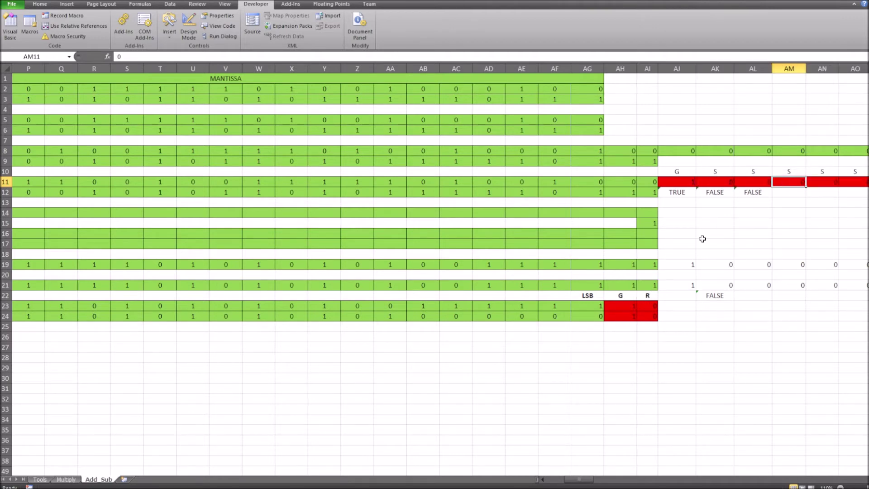
click(655, 306)
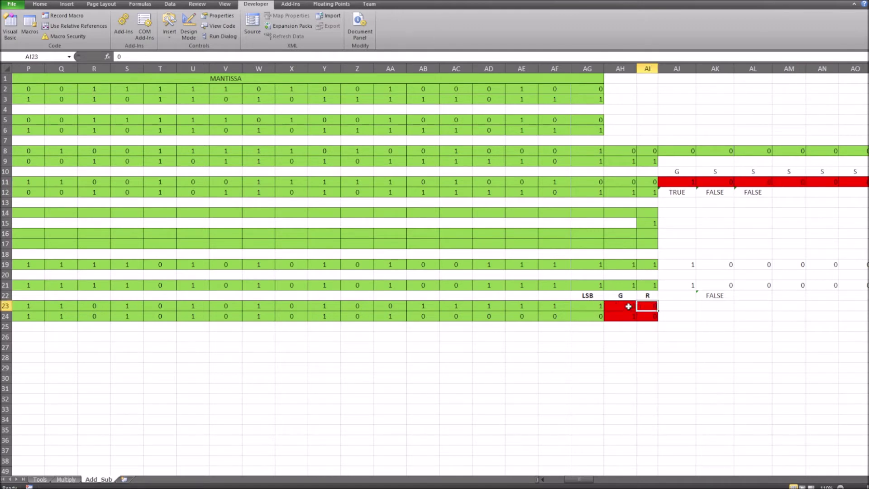
click(629, 307)
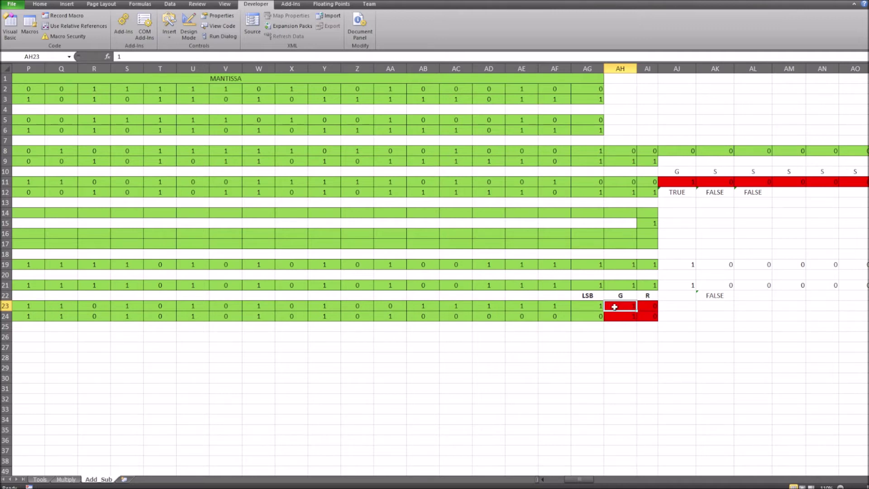
click(585, 308)
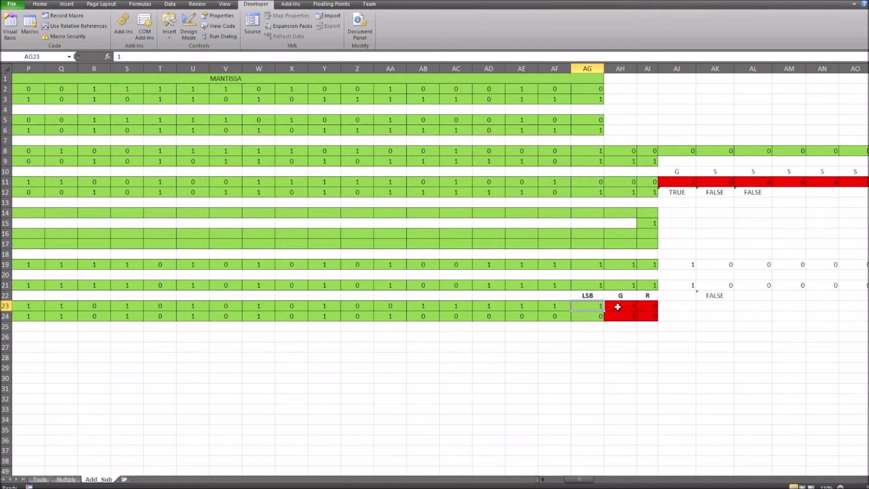
Inspect the ROUNDED ANSWER mantissa bits in row 24, focusing on the LSB in AG24 and the guard bit in AH24.
click(591, 317)
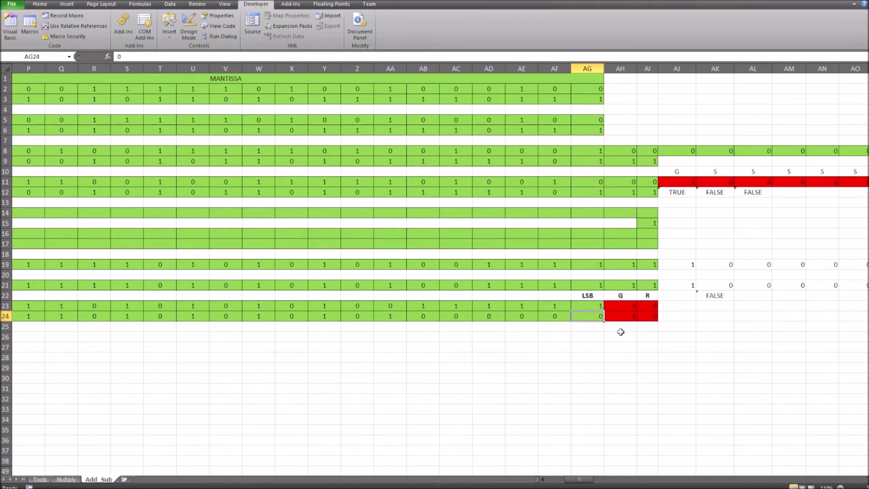
click(617, 316)
click(584, 316)
click(390, 317)
click(590, 317)
click(616, 343)
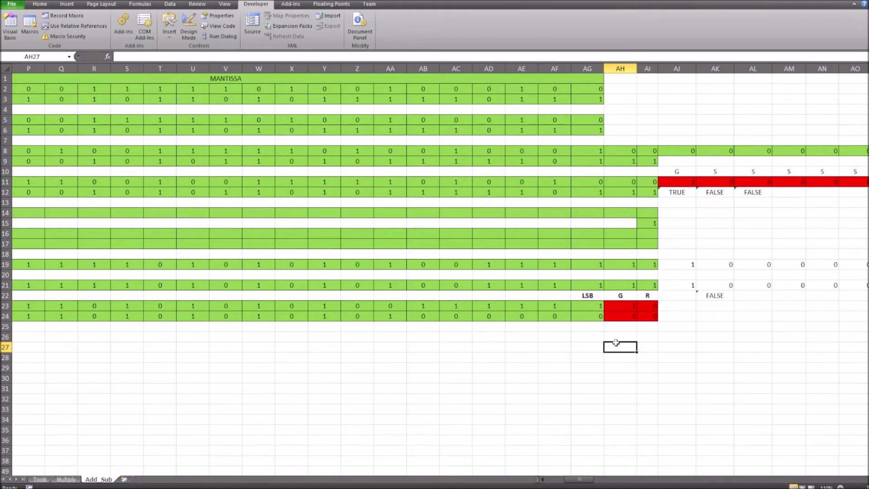
click(611, 314)
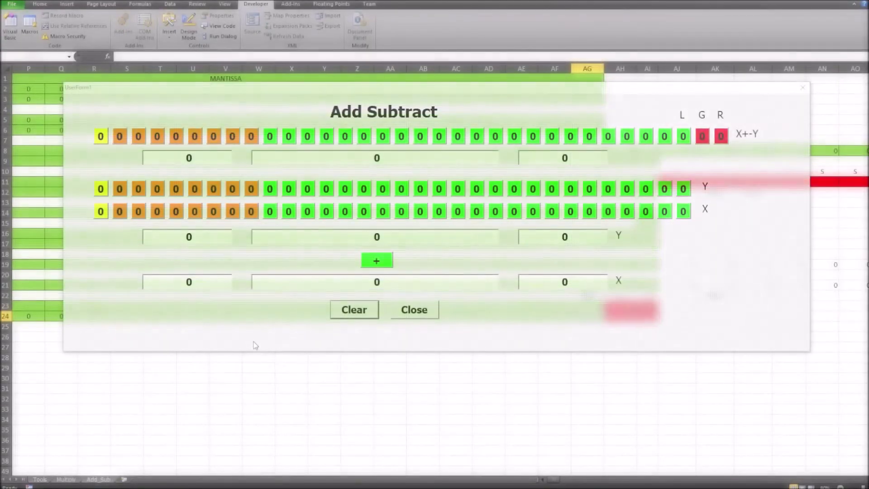
Enter 56.67 as X and 7.15555 as Y in the fresh Add Subtract form and close it.
drag(388, 283, 371, 284)
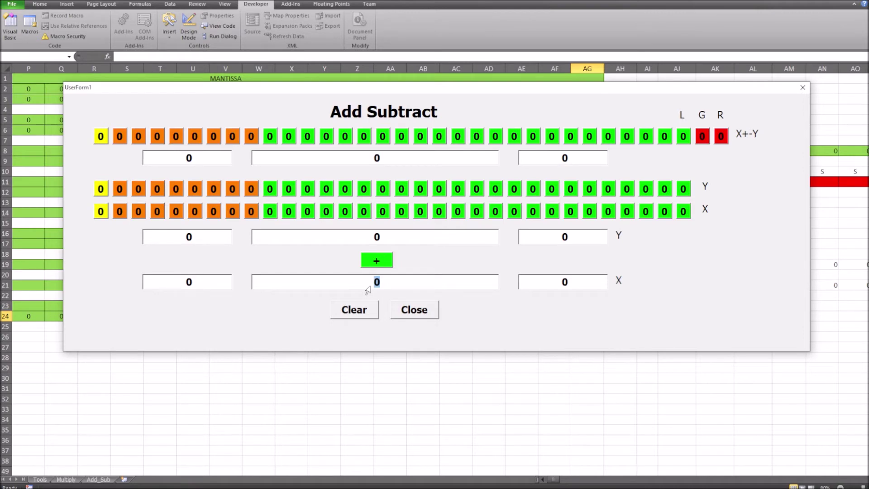
text(56.)
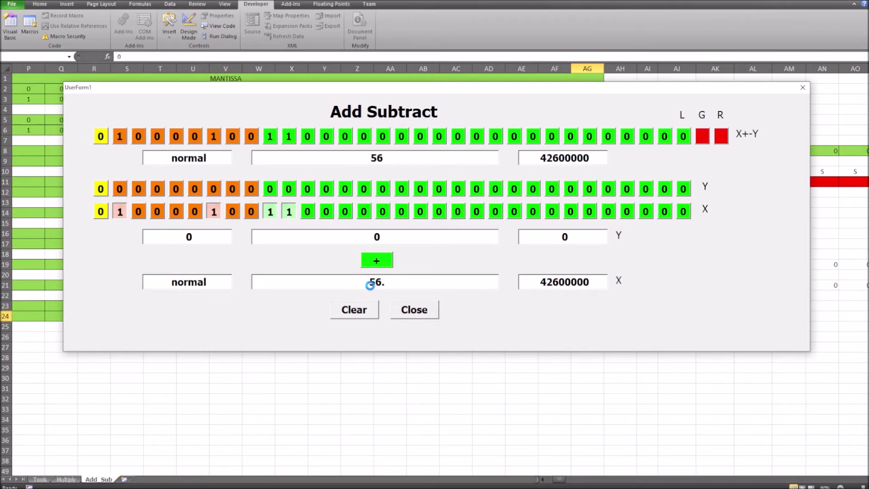
text(67)
drag(383, 237, 369, 240)
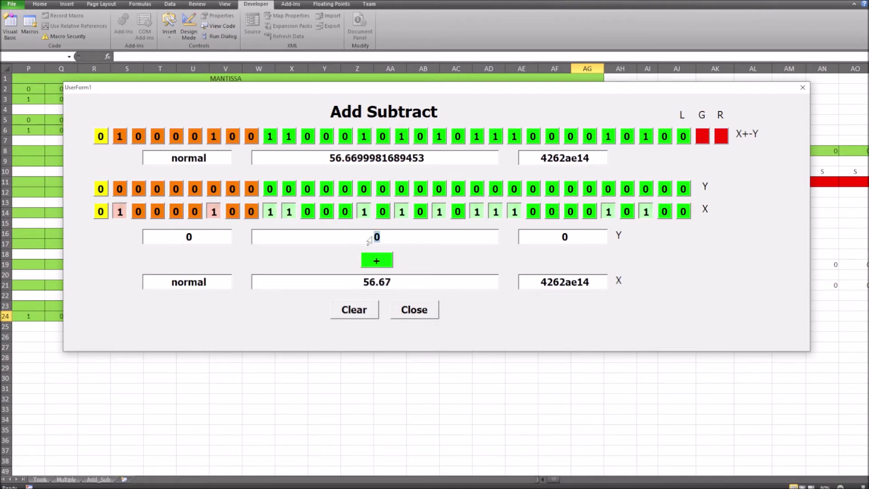
text(7.)
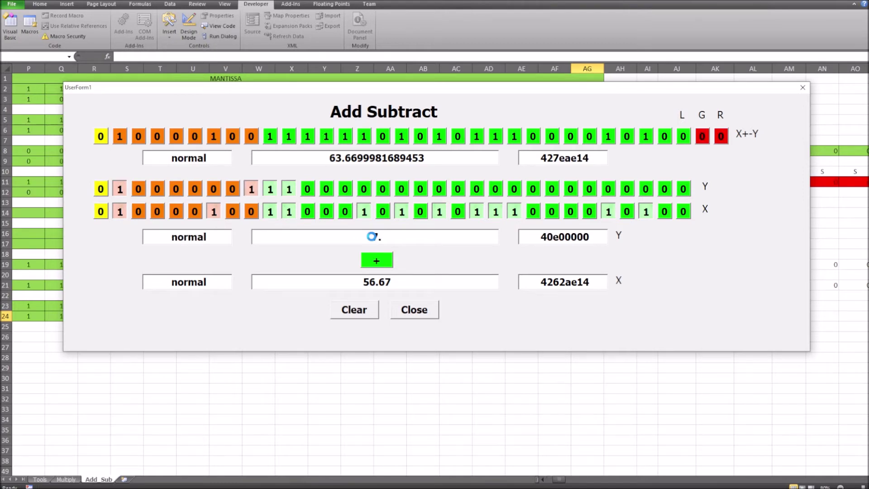
text(15555)
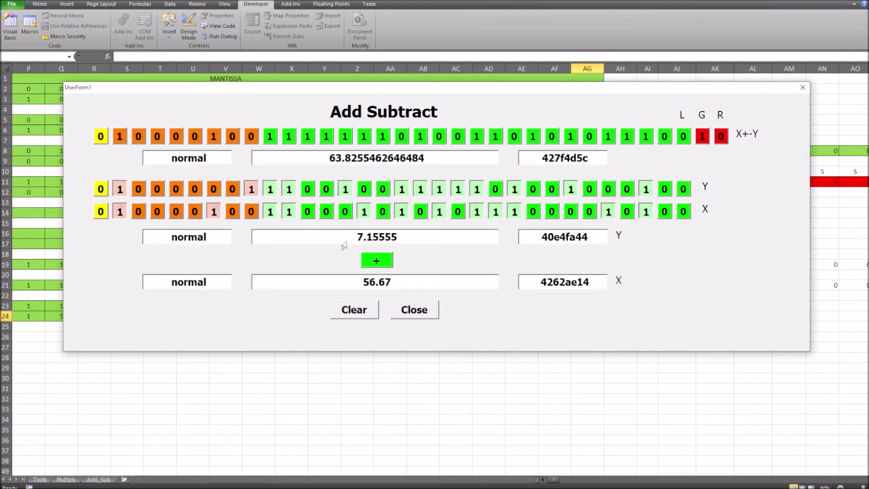
click(417, 313)
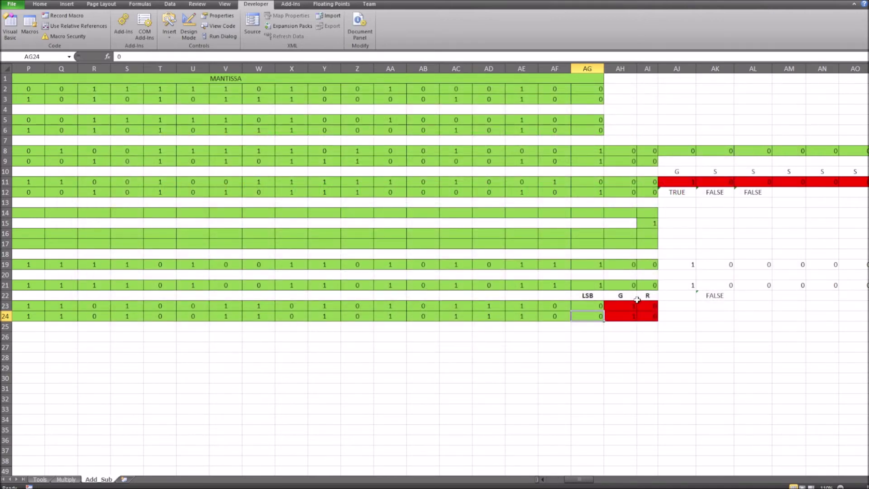
Examine the LSB, G and R bits in AG23 to AI23 to decide how 56.67 + 7.15555 must be rounded.
click(593, 305)
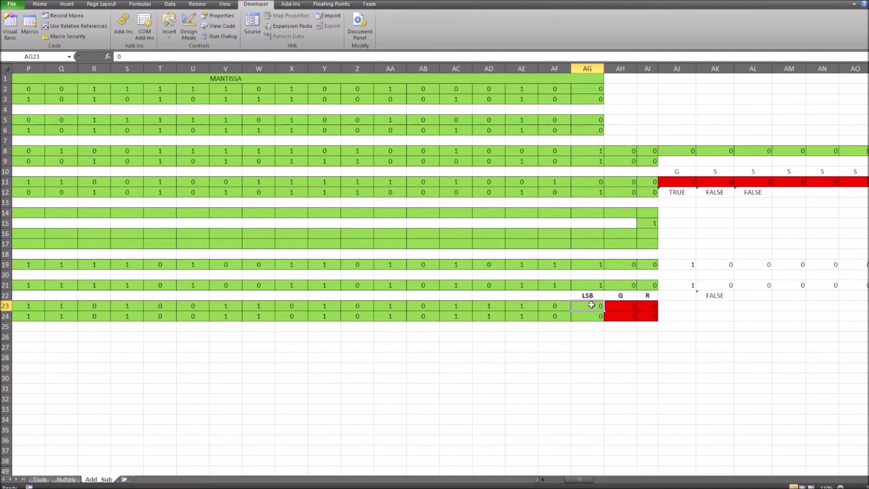
click(623, 307)
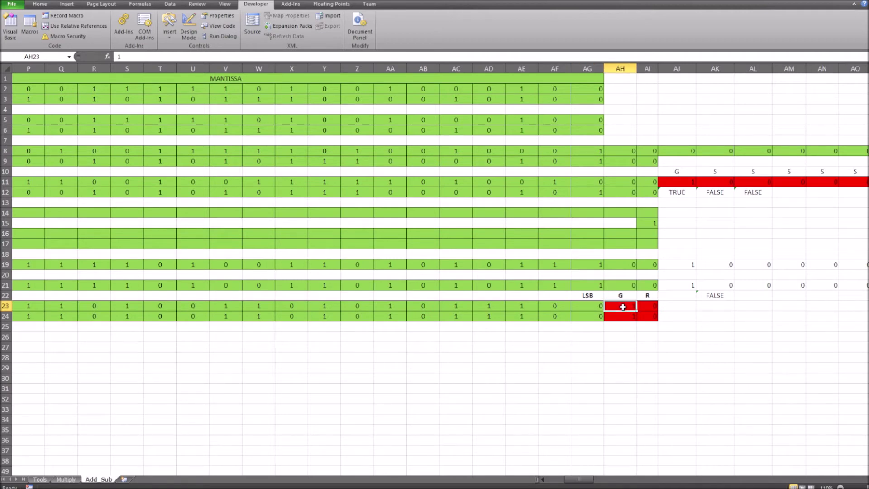
click(651, 307)
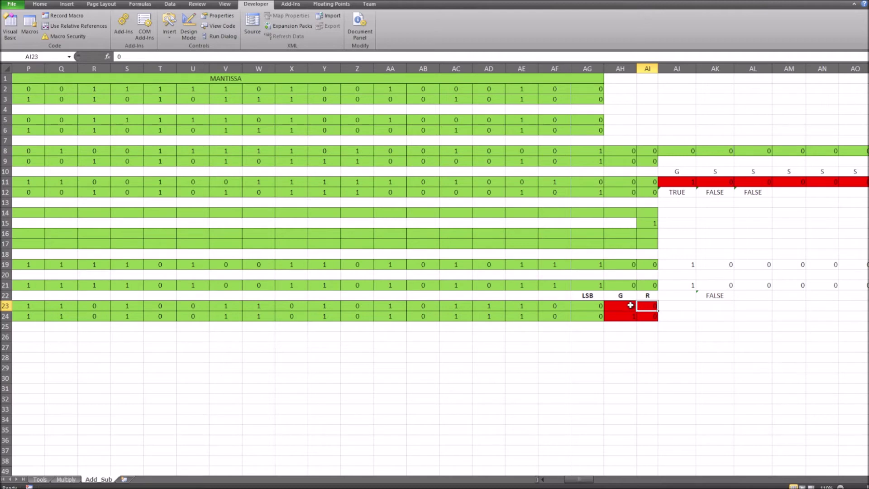
click(586, 305)
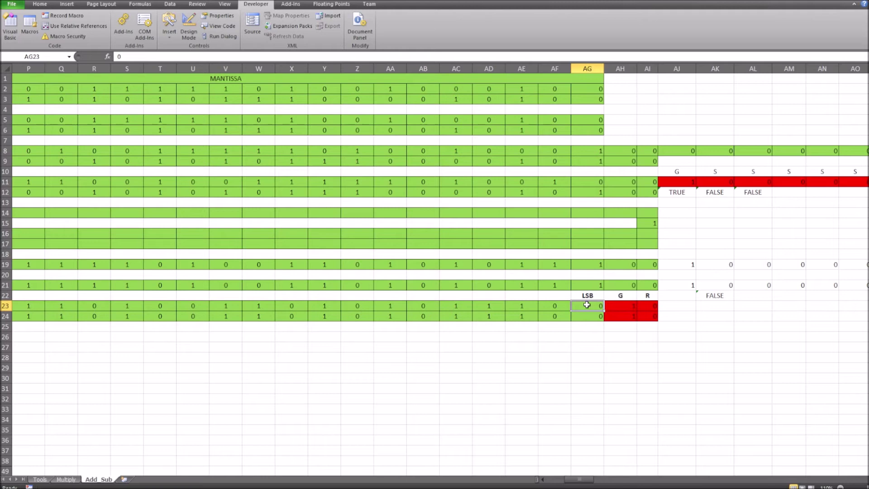
click(597, 352)
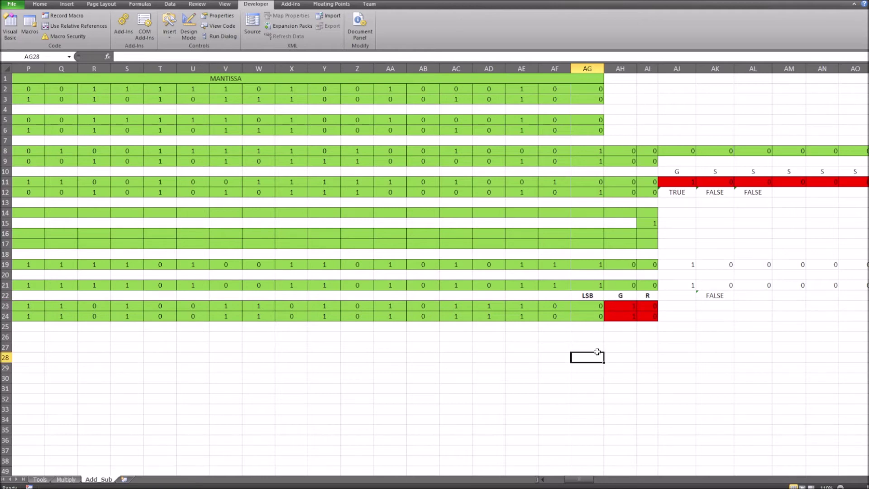
click(589, 306)
click(621, 306)
click(664, 305)
click(647, 309)
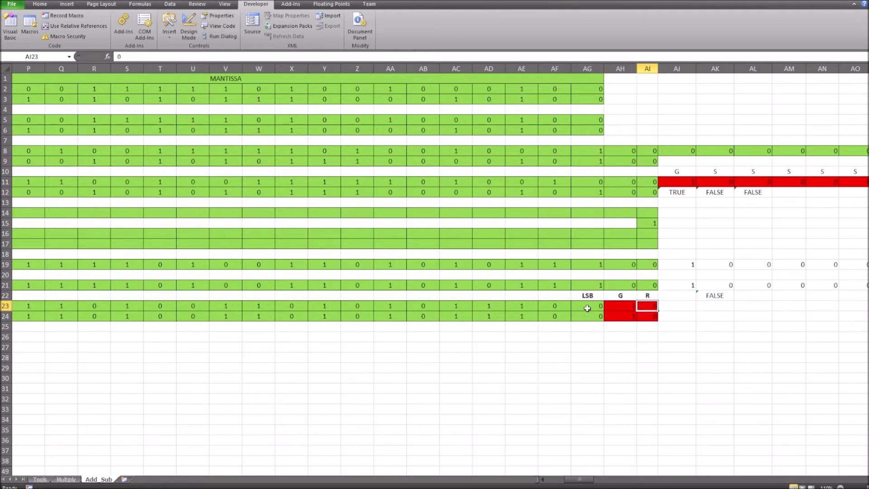
click(588, 307)
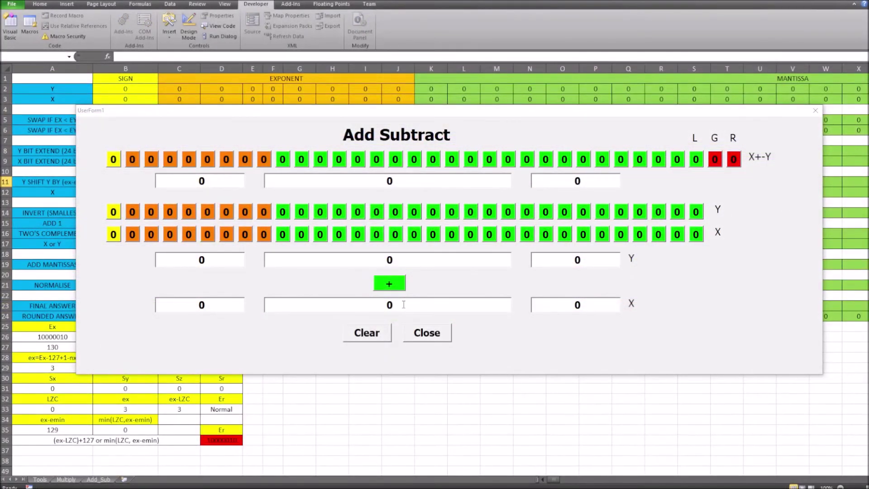
Enter 15.211 as X and 7.21 as Y in a new Add Subtract form and close it.
drag(403, 304, 384, 303)
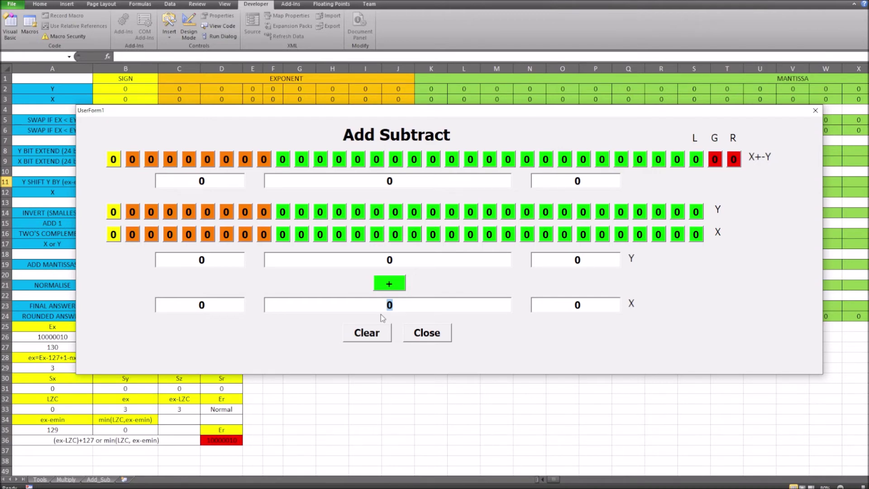
text(15.)
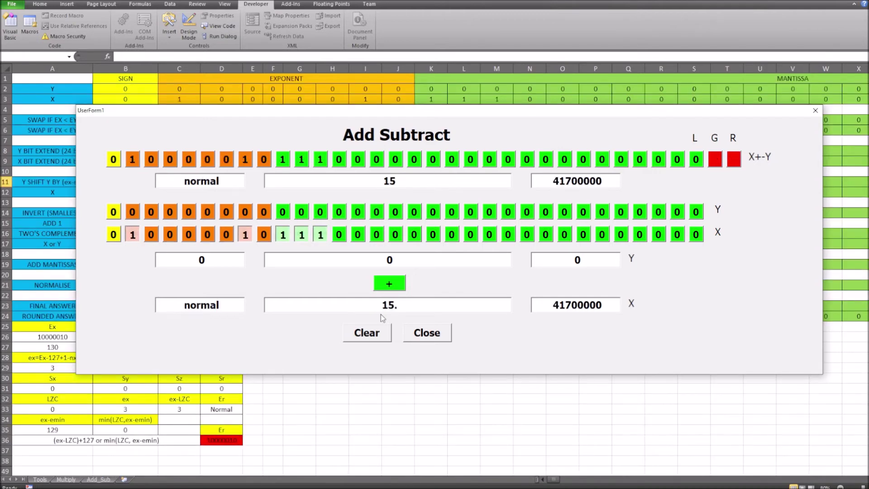
text(211)
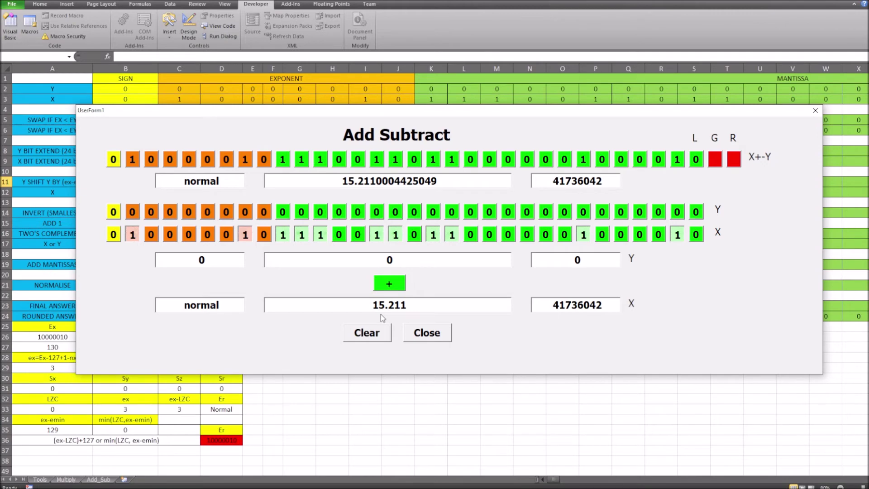
click(380, 259)
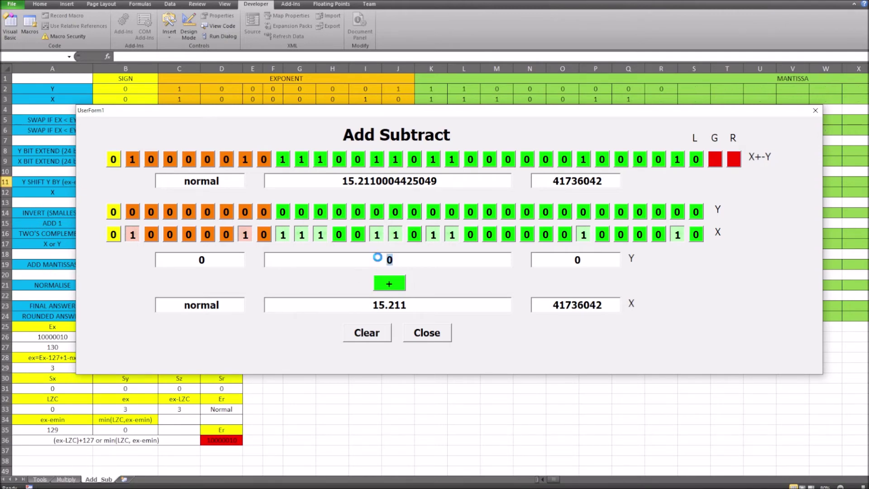
text(7.21)
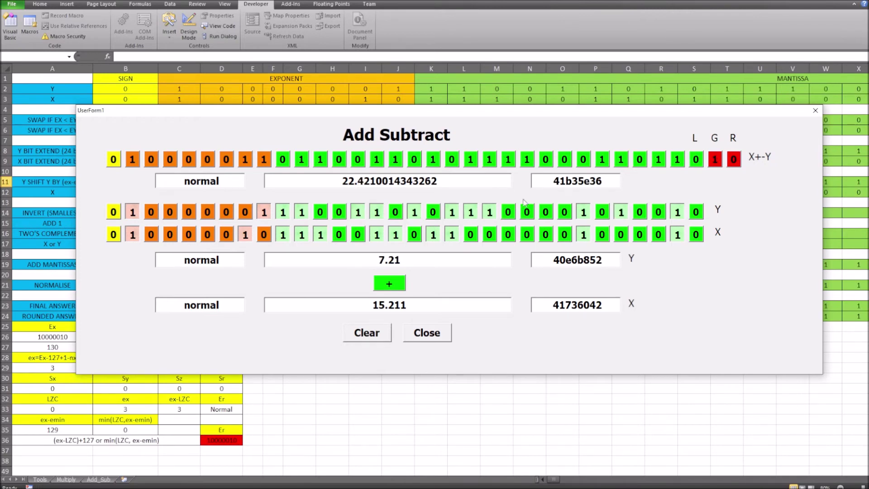
click(433, 336)
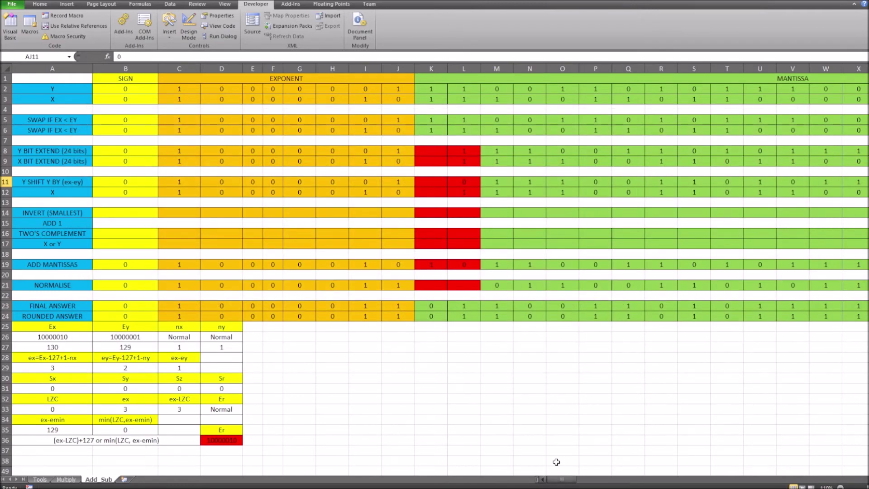
Check the exponent difference ex-ey in C29 against the Y SHIFT Y BY (ex-ey) row 11.
click(44, 179)
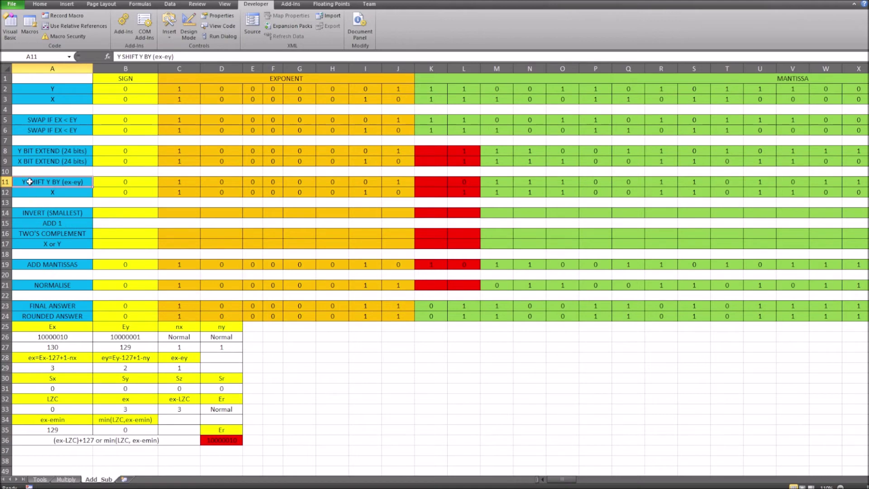
click(129, 183)
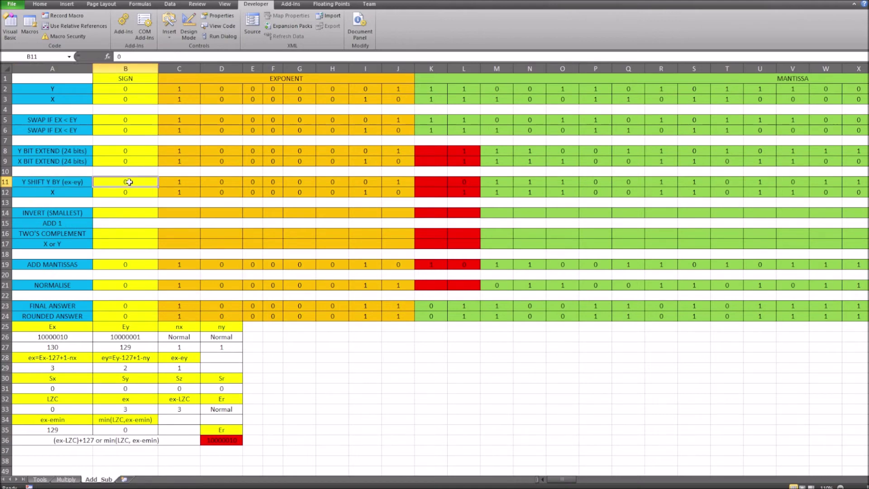
click(71, 185)
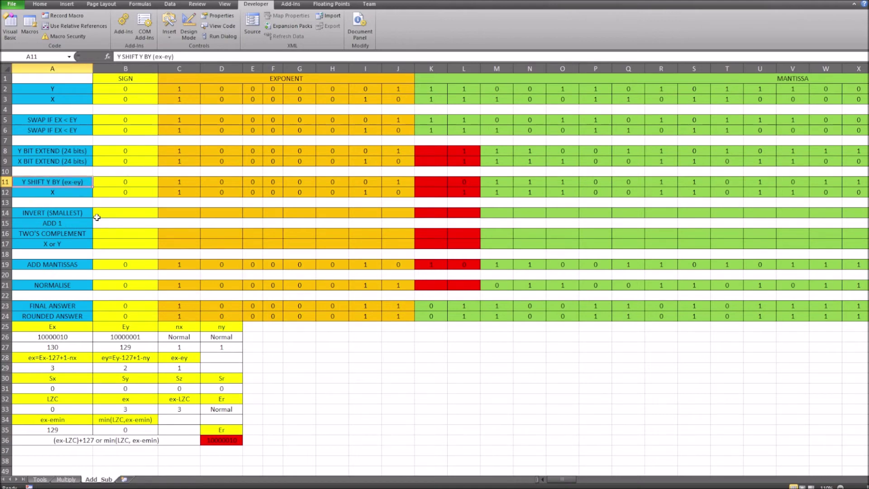
click(177, 367)
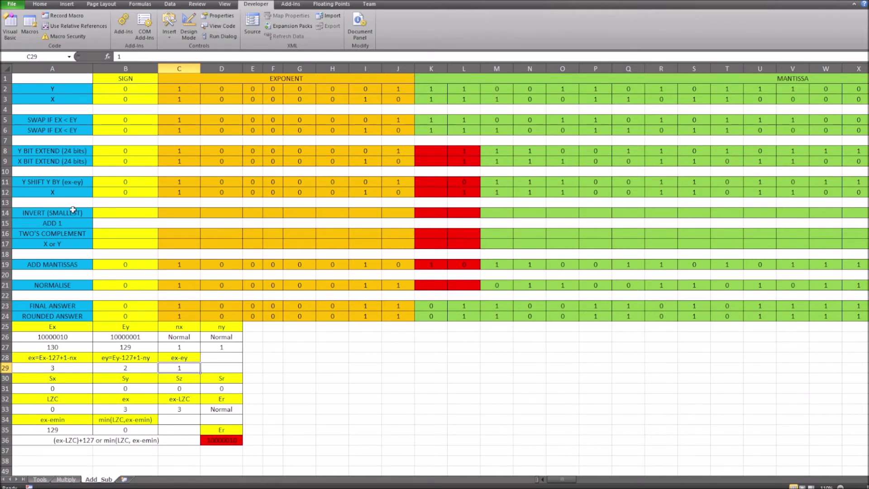
click(92, 184)
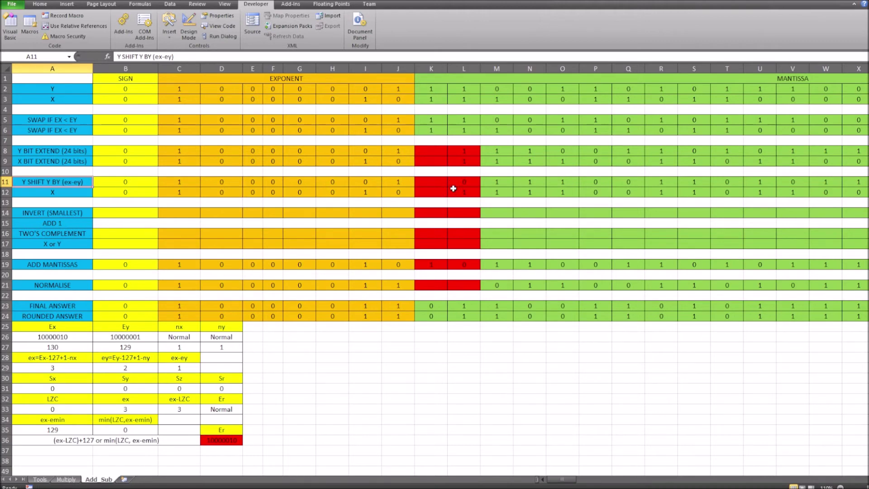
Compare the extended Y mantissa in row 8 with the shifted one in row 11, from the leading bit to the G column.
click(464, 149)
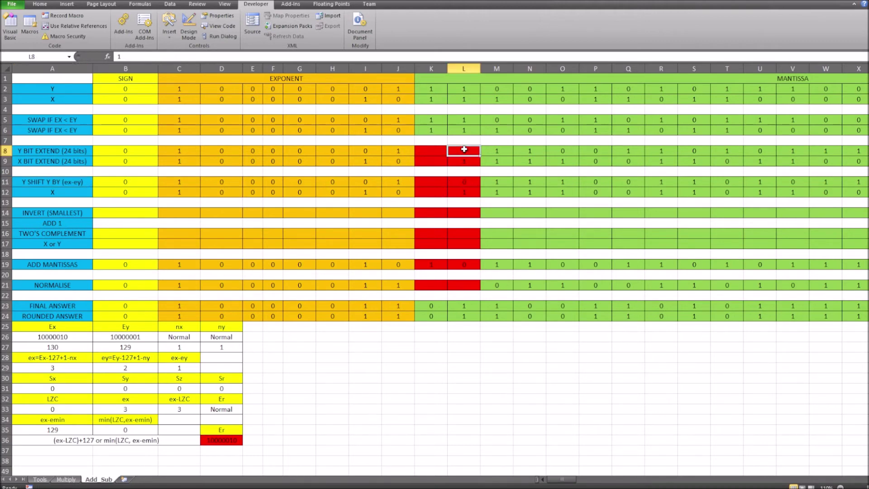
drag(466, 150, 793, 151)
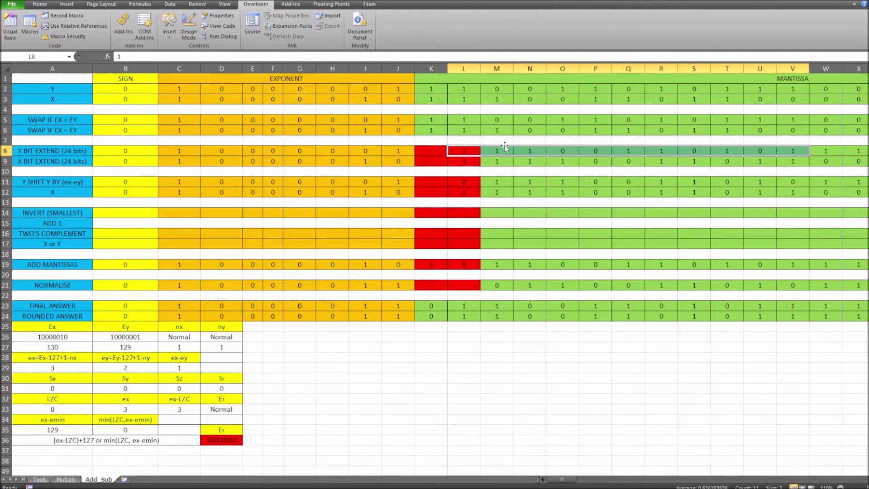
click(461, 184)
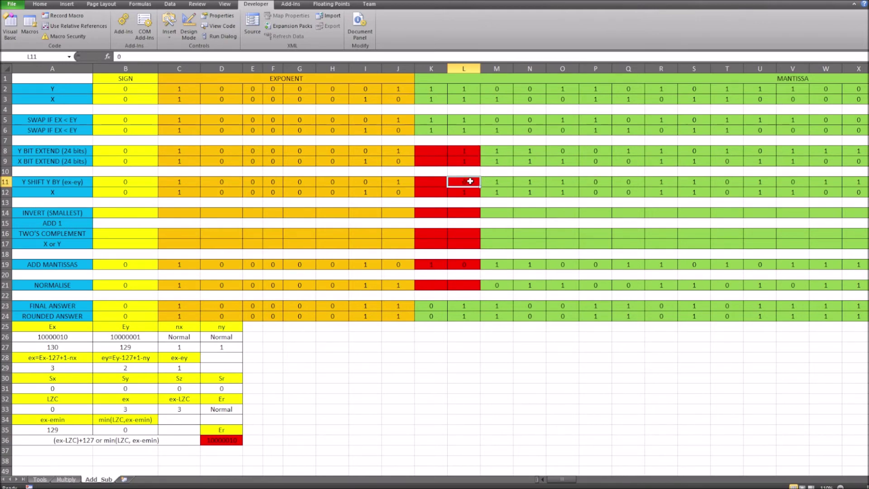
click(473, 150)
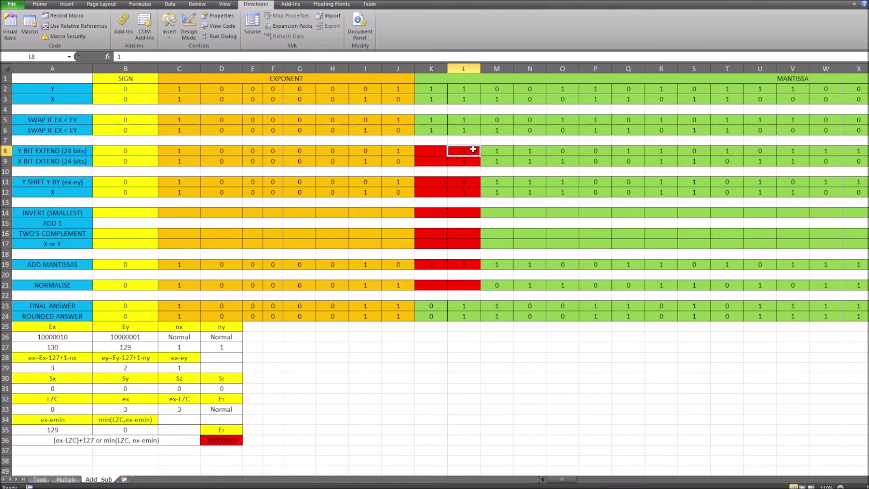
key(Right)
key(ctrl+Right)
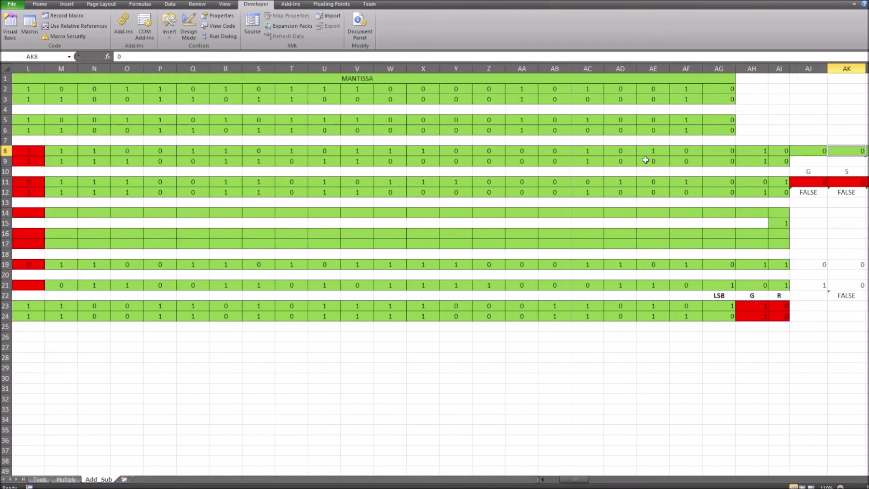
click(778, 151)
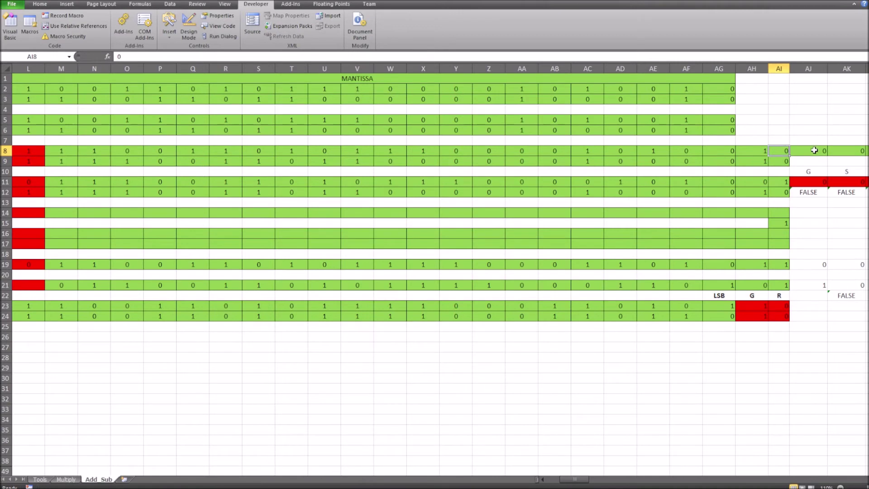
click(815, 150)
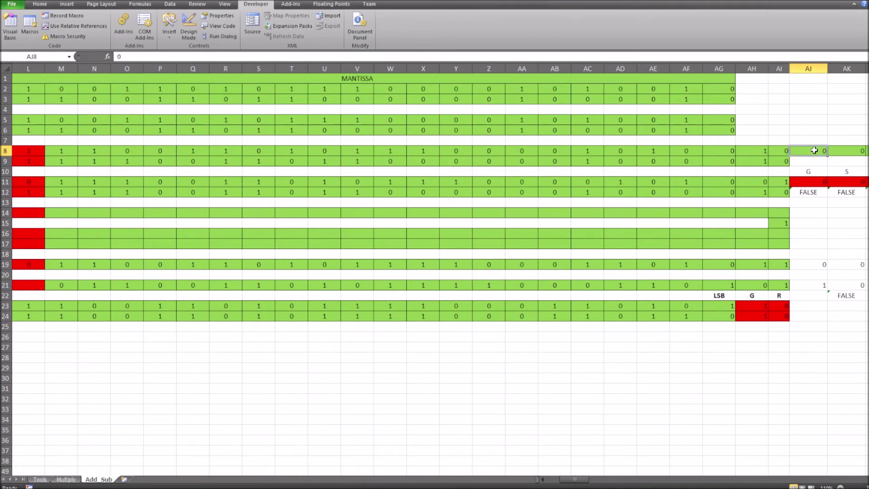
click(784, 151)
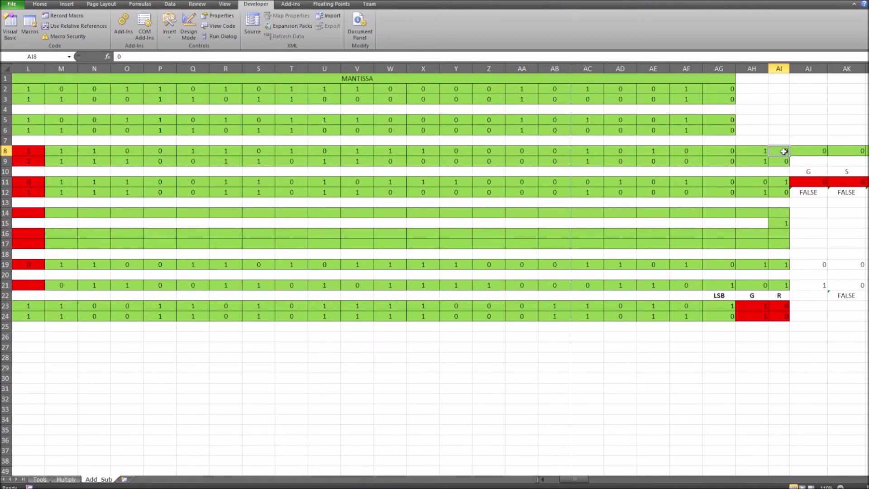
click(810, 183)
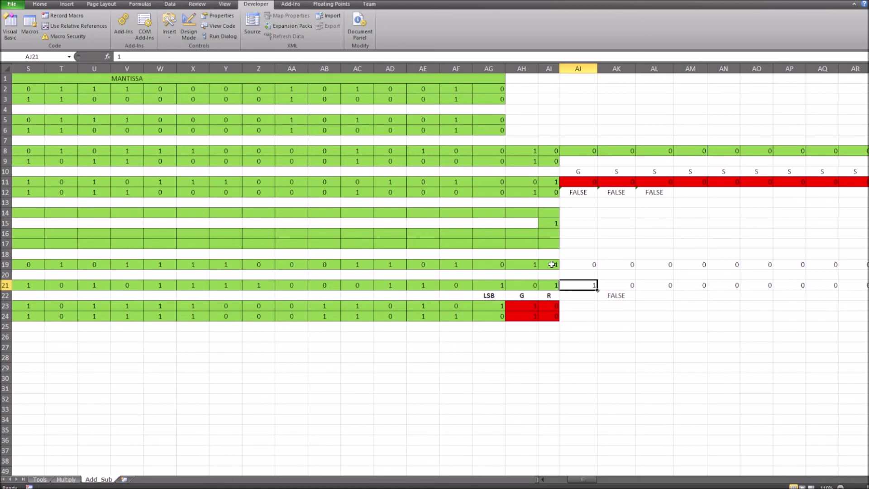
Trace how the trailing bits of the ADD MANTISSAS row 19 move into the NORMALISE row 21, around columns AH to AK.
click(551, 265)
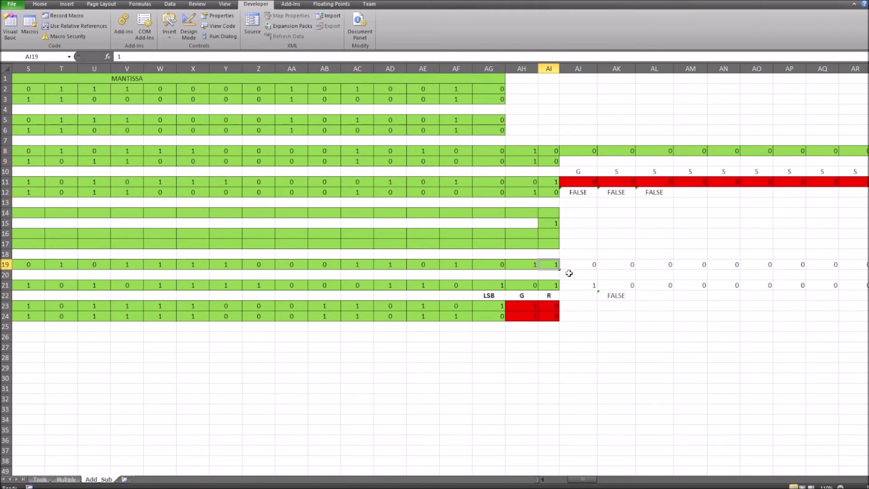
click(583, 284)
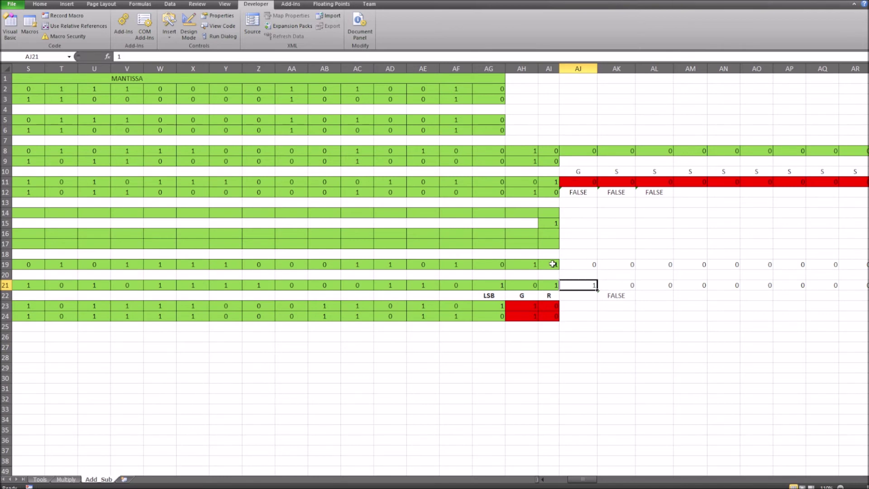
click(583, 264)
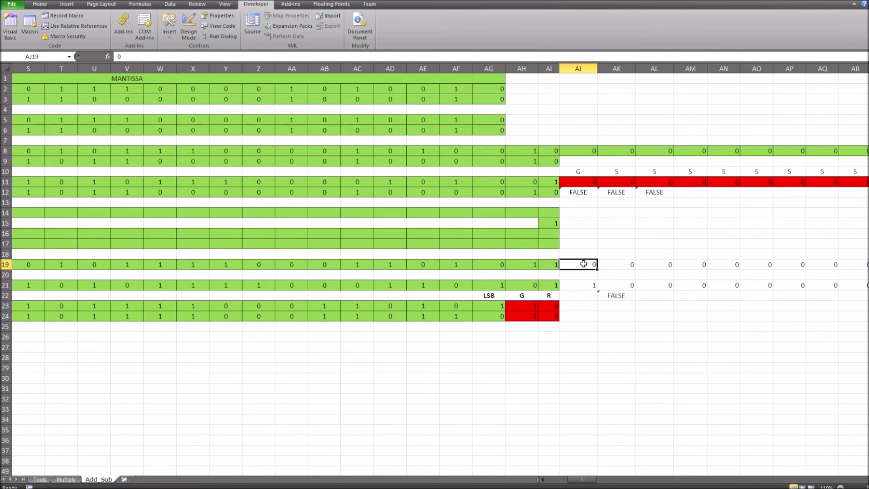
click(623, 285)
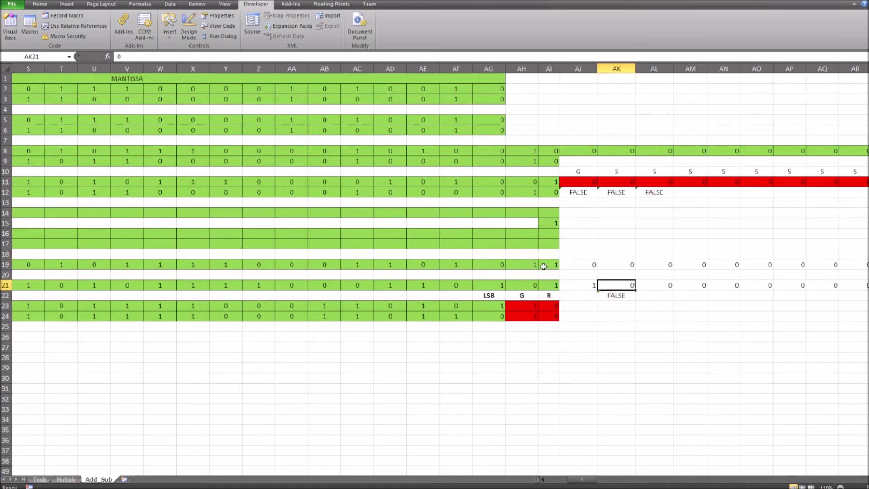
click(519, 265)
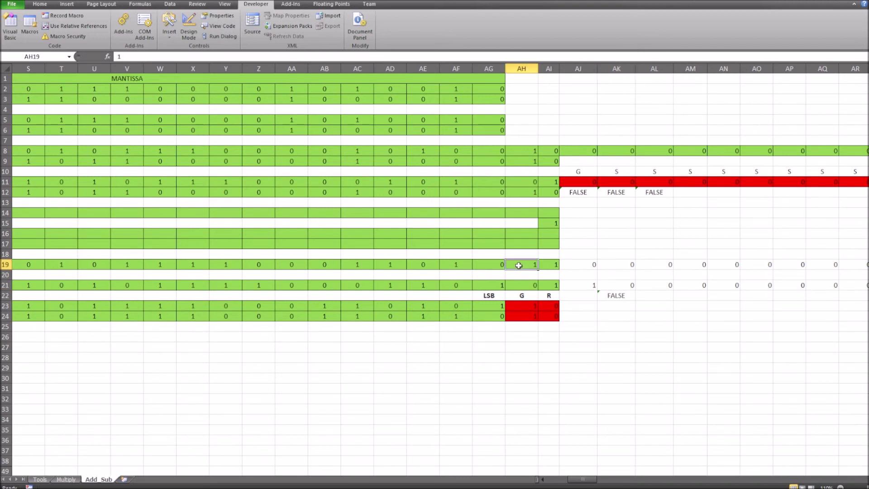
click(554, 287)
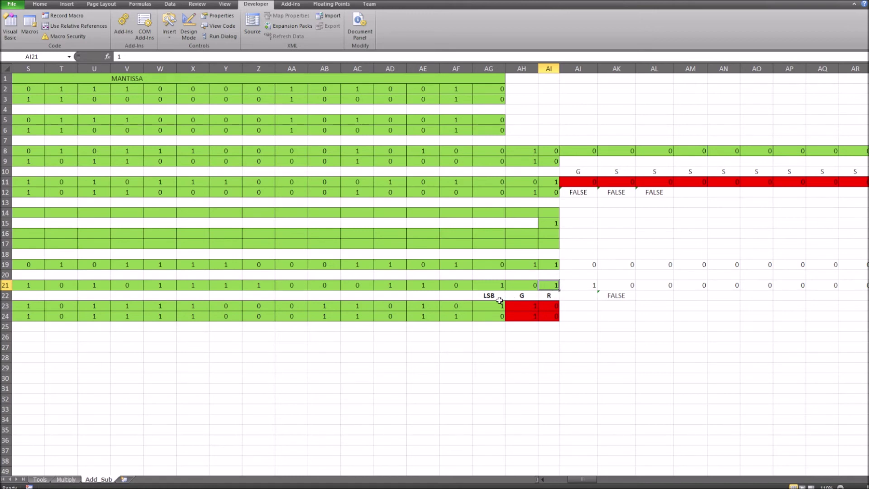
Examine the LSB, G and R bits in AG23 to AI23 together with AJ21 to decide how 15.211 + 7.21 must be rounded.
click(495, 306)
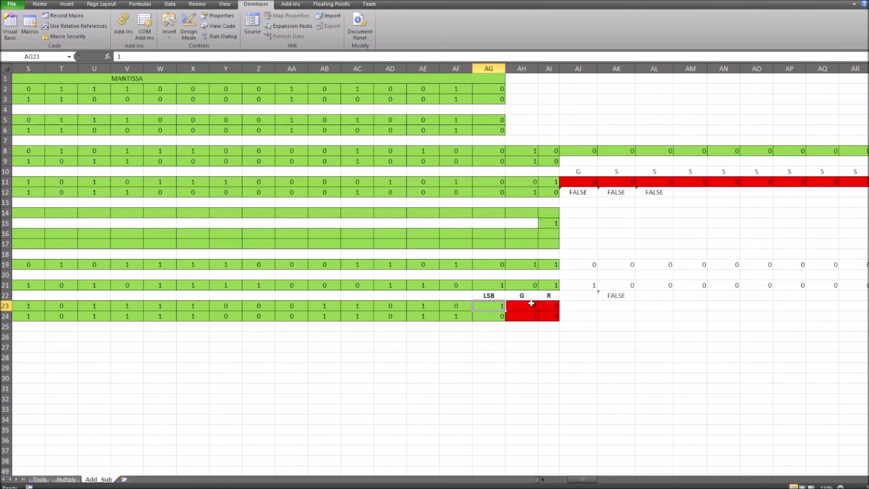
click(590, 286)
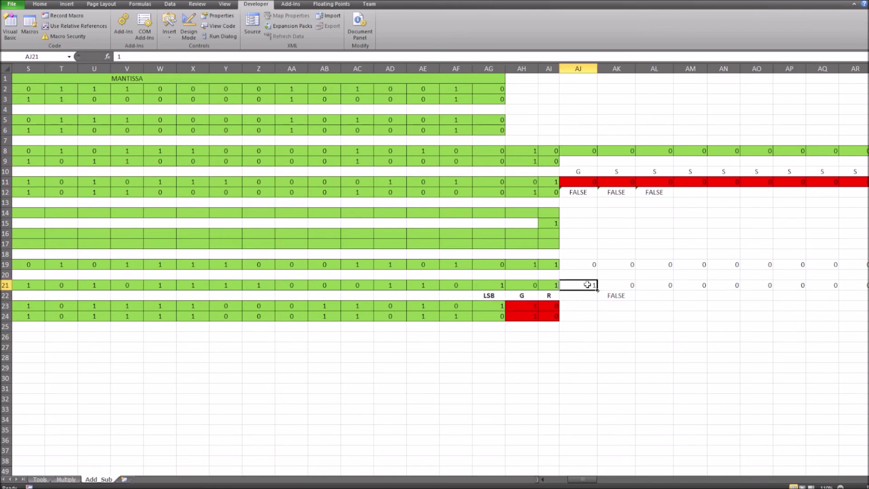
click(524, 308)
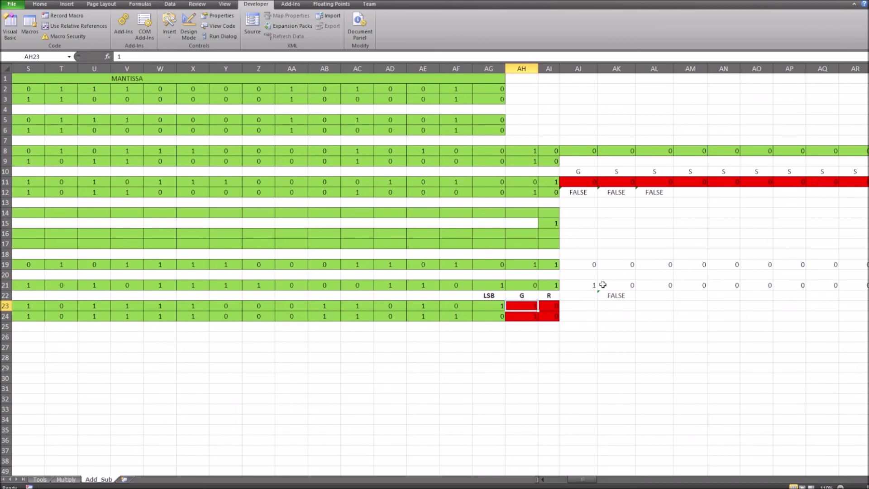
click(549, 306)
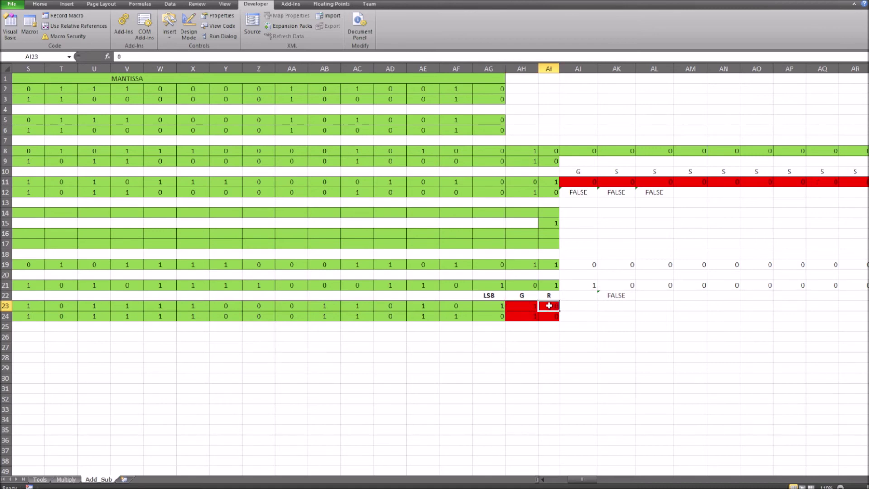
click(494, 306)
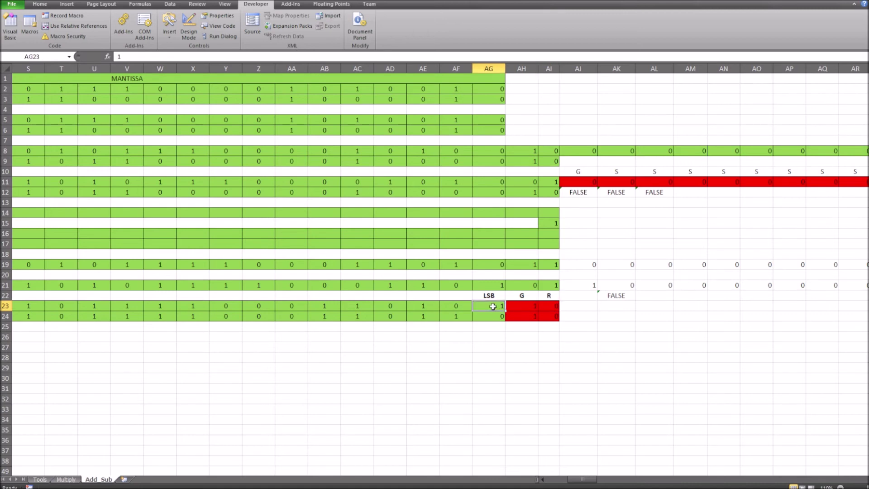
click(527, 307)
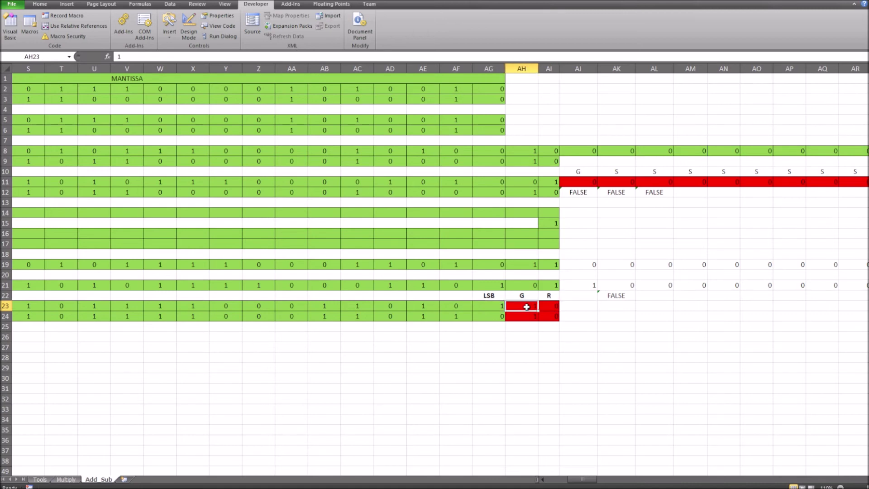
click(552, 306)
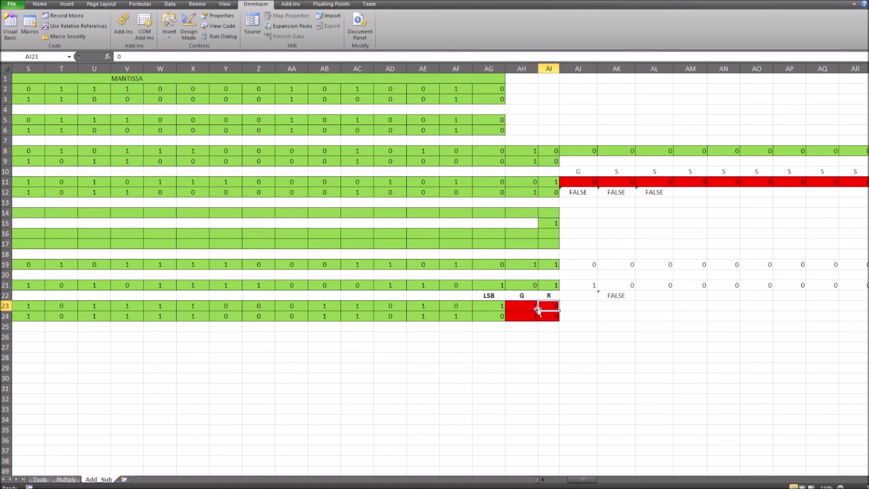
click(498, 306)
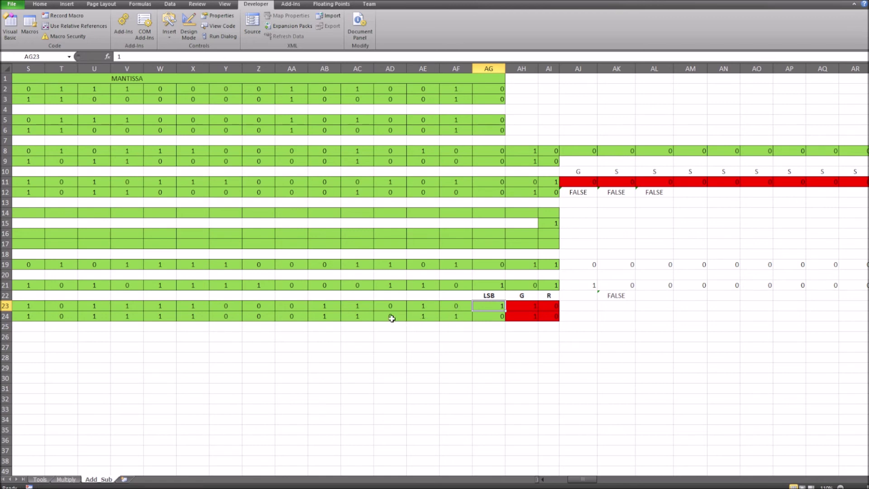
Review the whole ROUNDED ANSWER in row 24, ending at the R bit in AI24 and the LSB in AG24.
drag(553, 317, 29, 317)
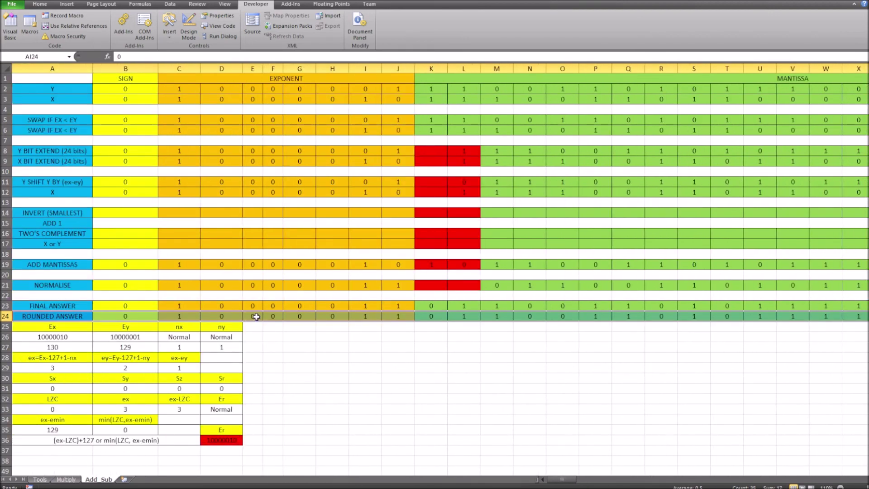
key(Right)
key(Right)
key(Right)
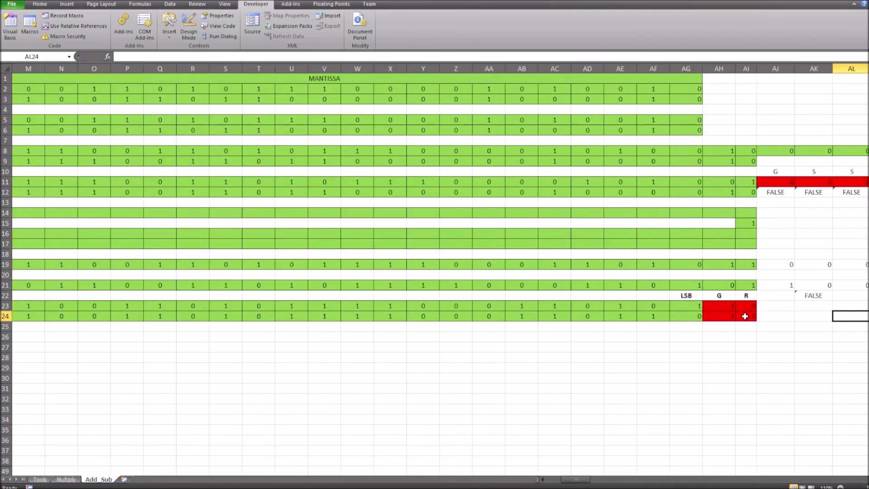
click(746, 316)
click(687, 318)
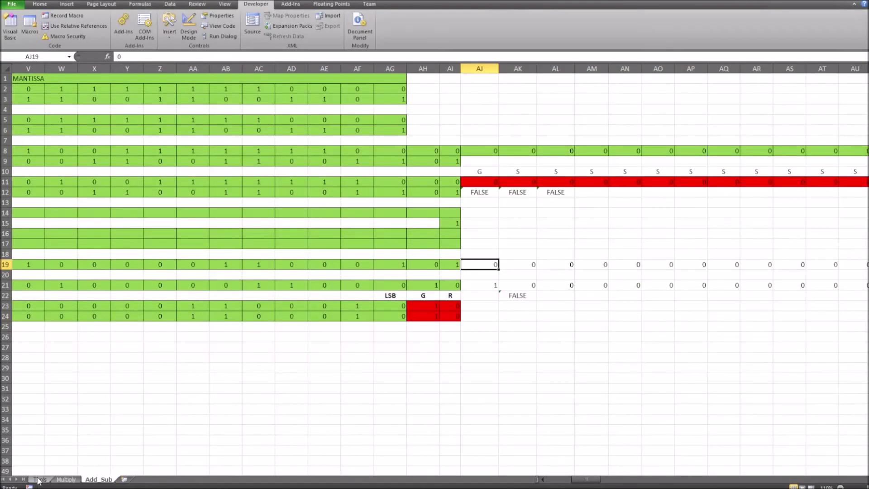
Add X = 12.55 and Y = 4.333 in the Add Subtract calculator, then close the form.
click(37, 480)
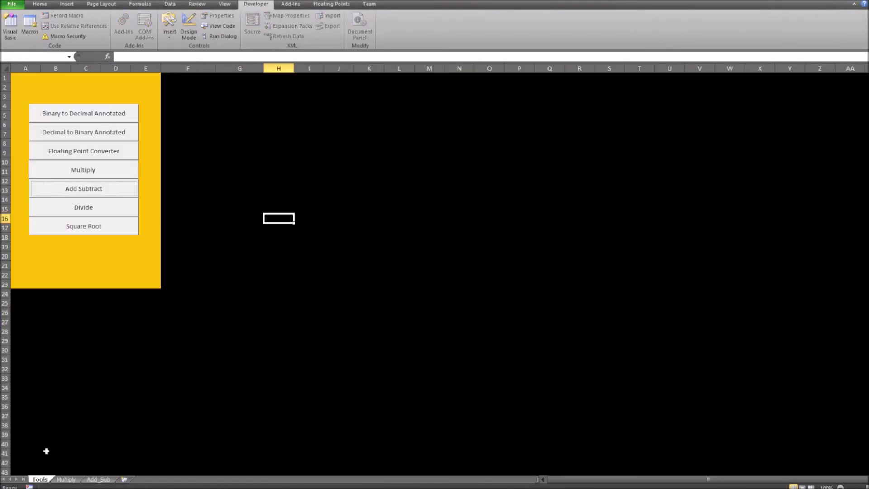
click(93, 195)
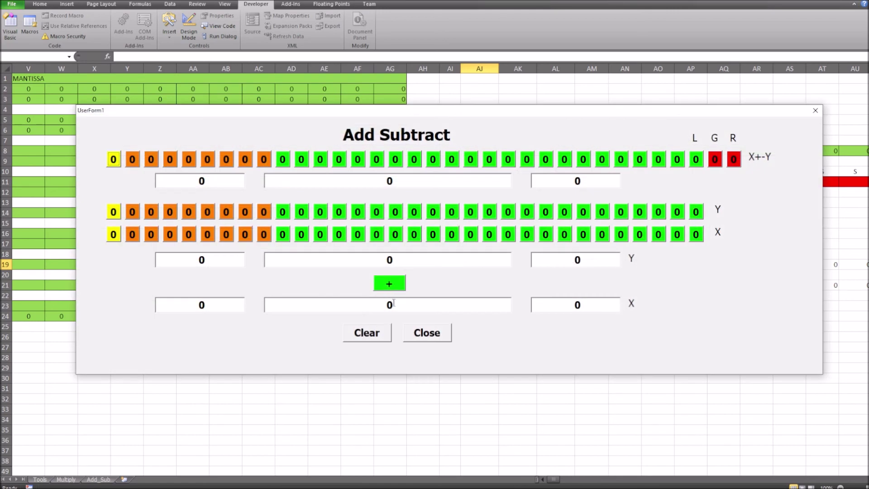
double_click(394, 305)
text(12.55)
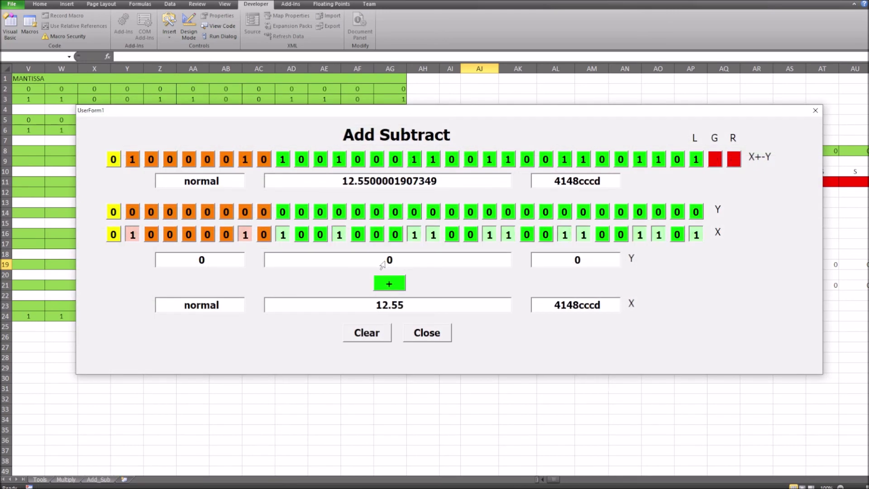
double_click(397, 260)
text(4.)
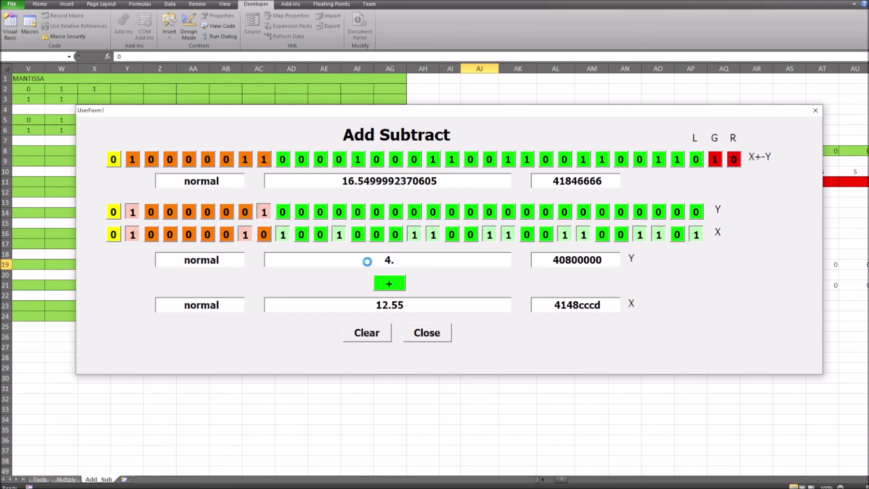
text(333)
click(441, 334)
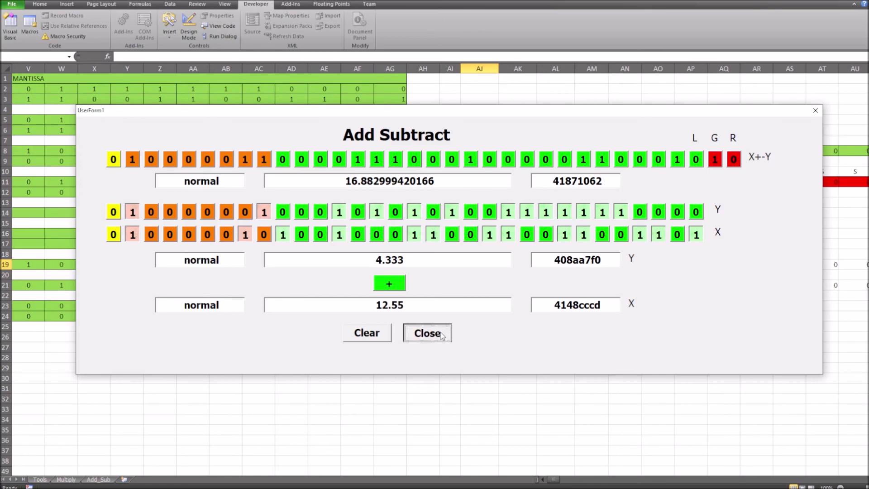
Examine the exponent difference ex-ey in C29 and the leading bits of the ADD MANTISSAS row in J19 to L19.
drag(598, 479, 551, 487)
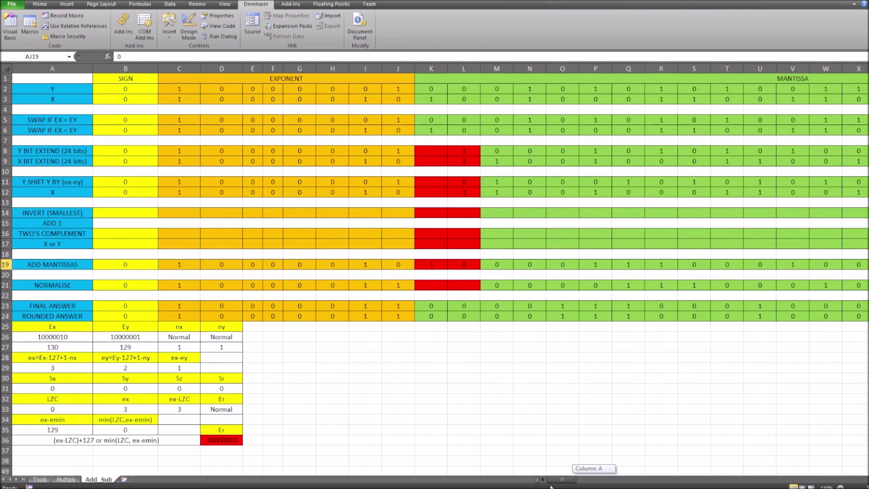
click(174, 369)
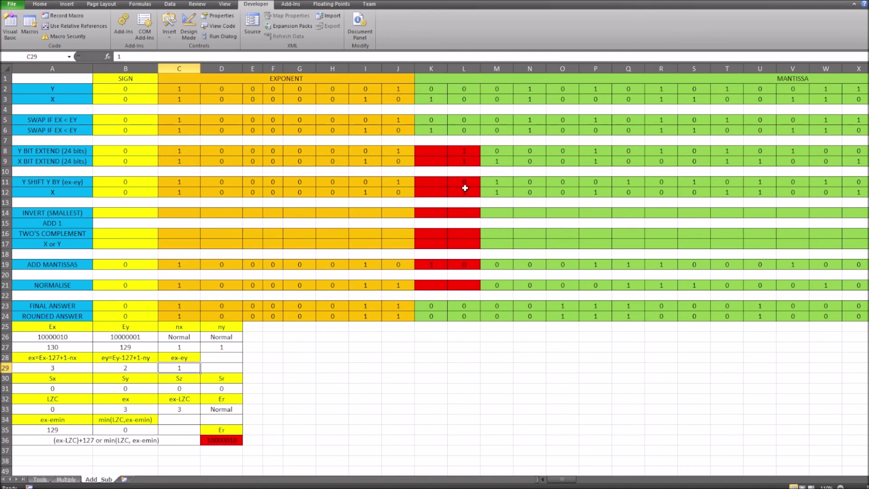
click(431, 265)
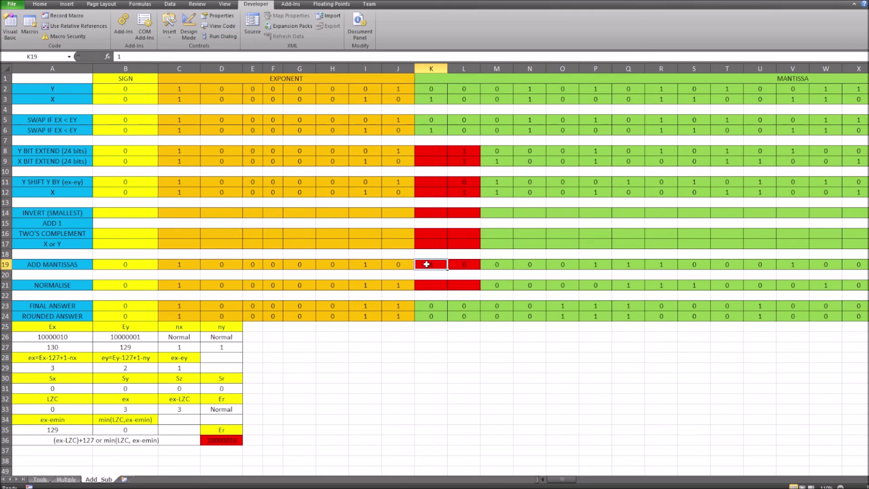
click(398, 266)
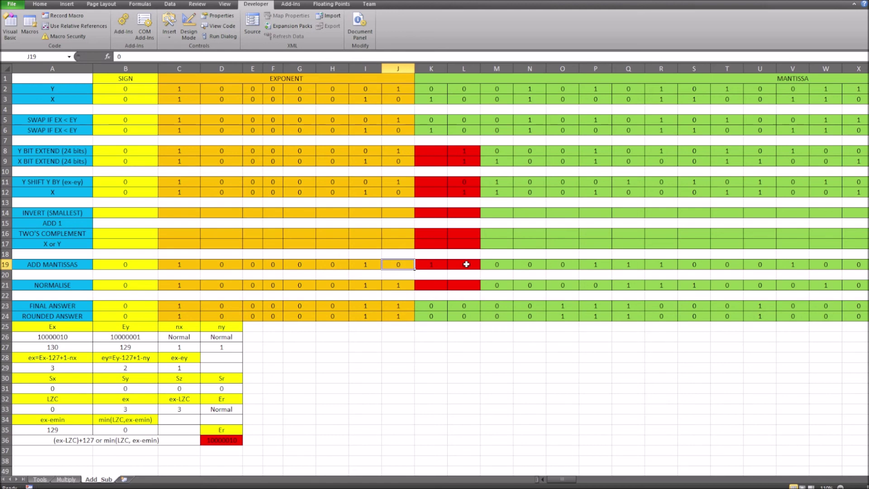
click(467, 264)
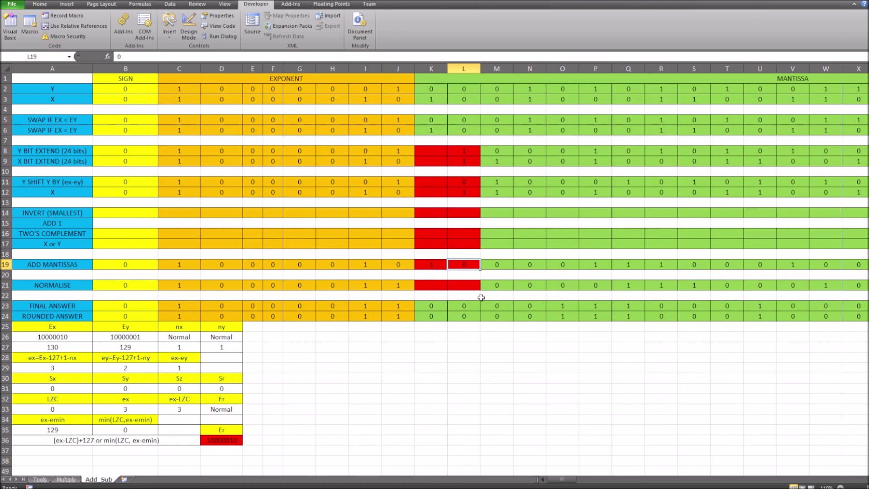
Trace how the trailing sum bits in AH19 to AJ19 shift into the NORMALISE row at AI21 to AK21.
drag(558, 481, 585, 480)
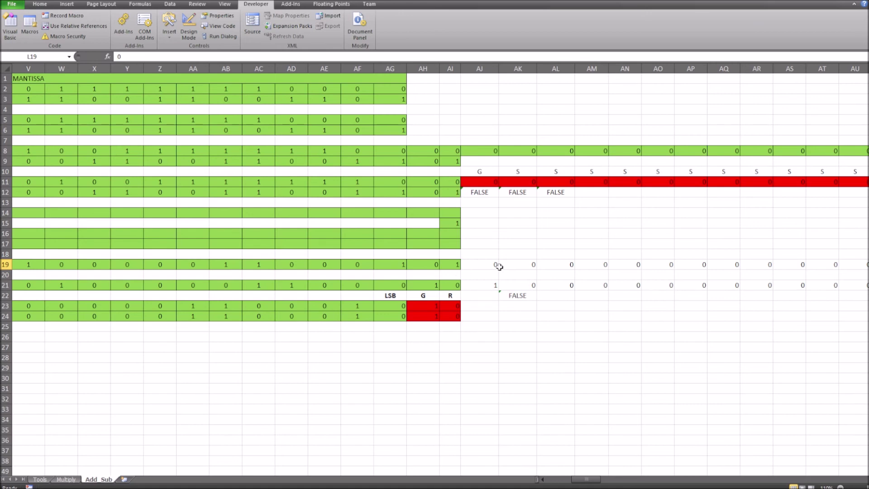
click(448, 264)
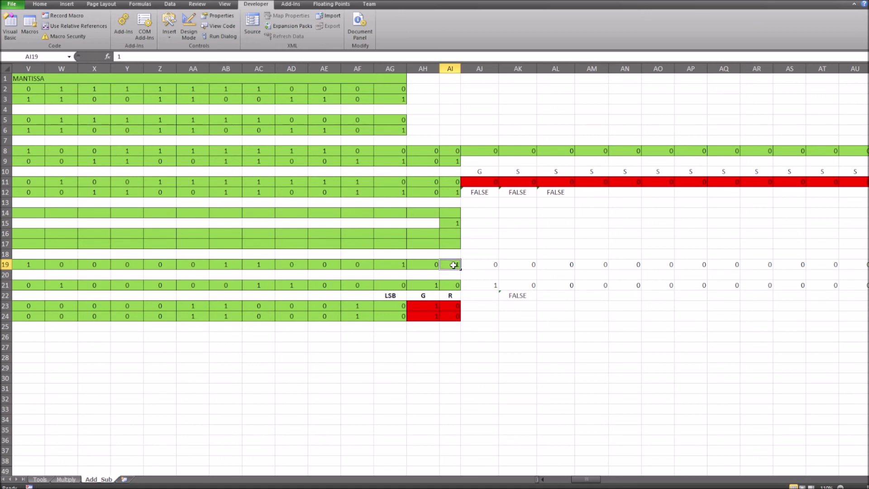
click(480, 285)
click(451, 265)
click(474, 287)
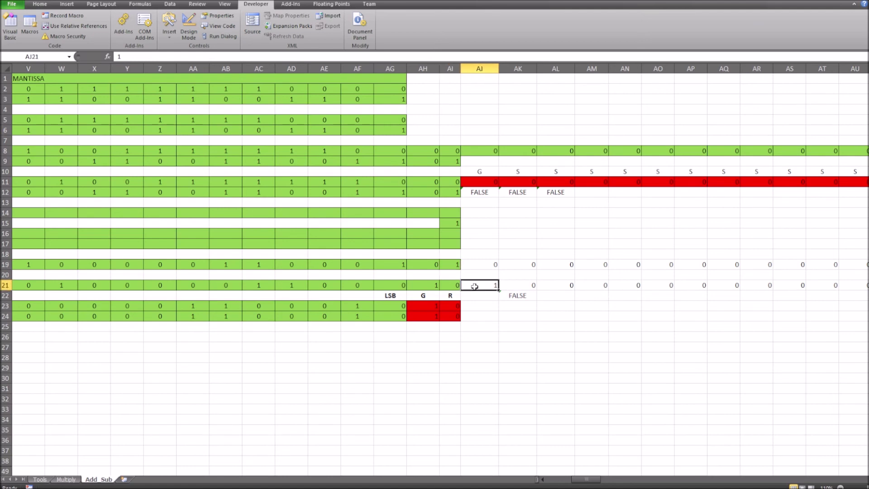
click(489, 264)
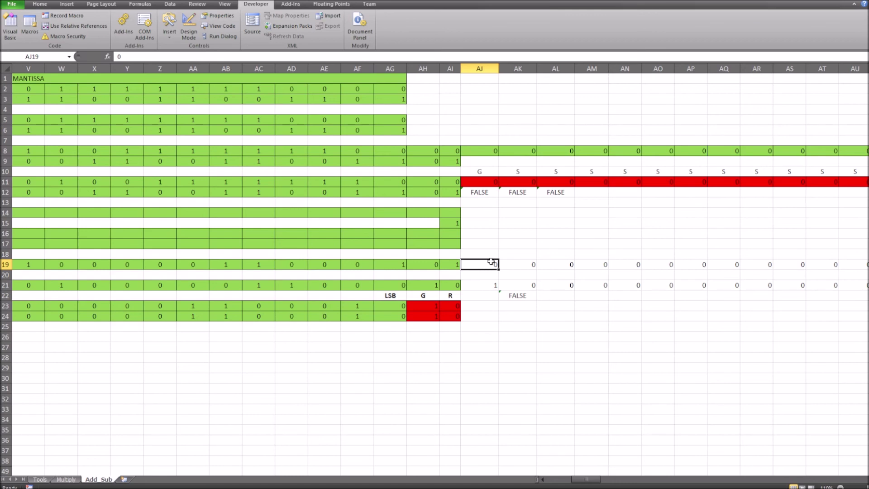
click(517, 287)
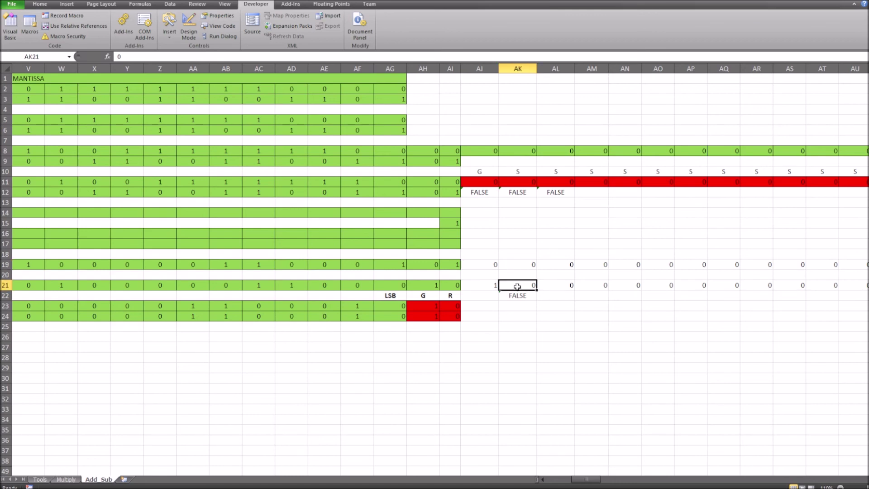
click(427, 264)
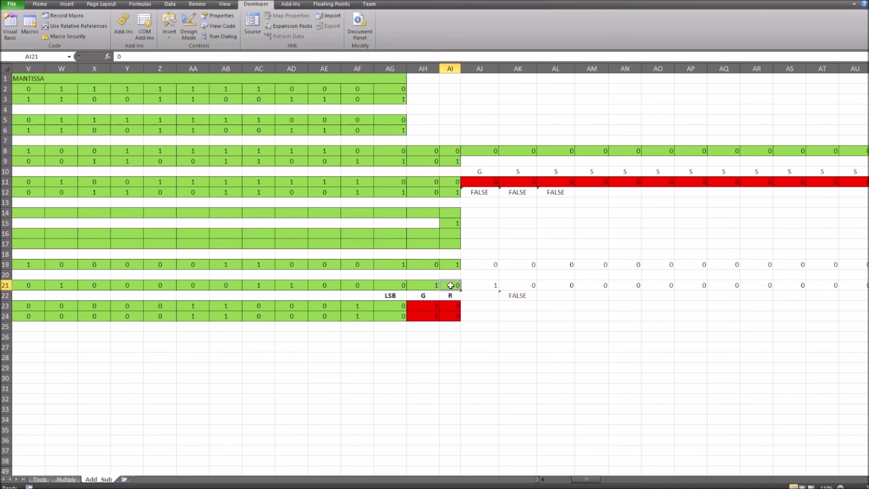
Examine the LSB, G and R bits in AG23 to AI23 to decide how 12.55 + 4.333 must be rounded.
click(392, 306)
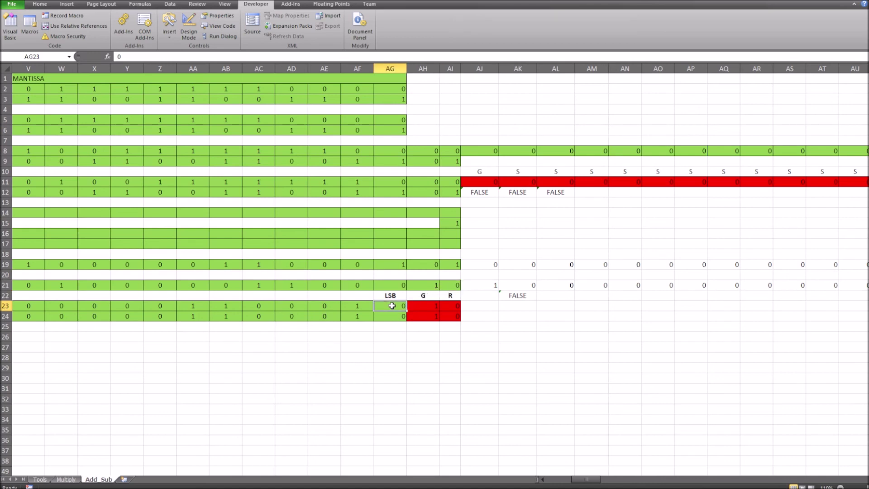
click(427, 307)
click(452, 305)
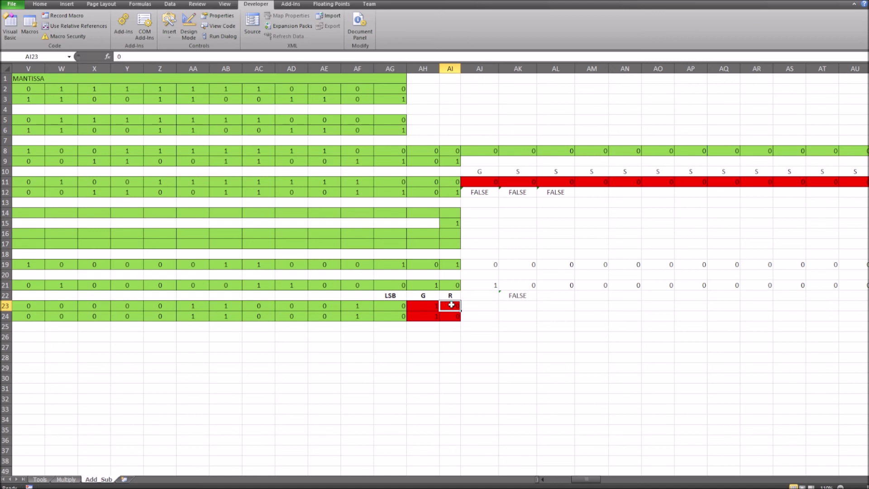
click(422, 305)
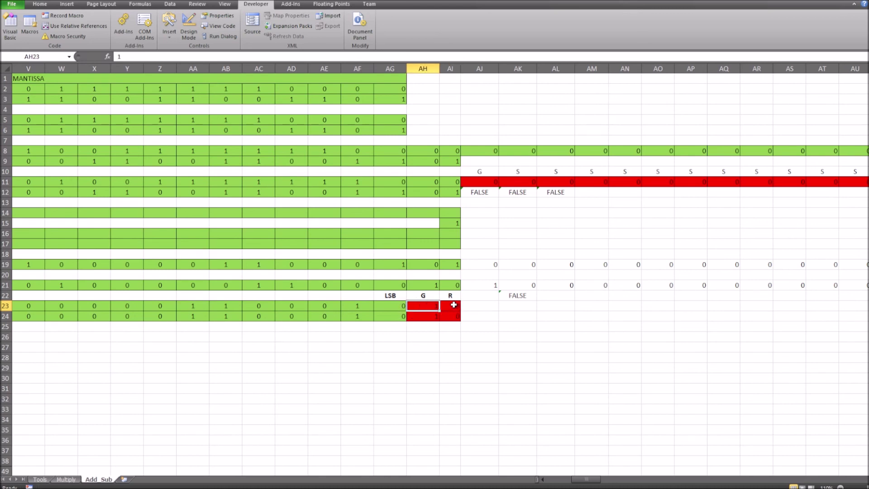
click(454, 305)
click(427, 306)
click(451, 305)
click(427, 306)
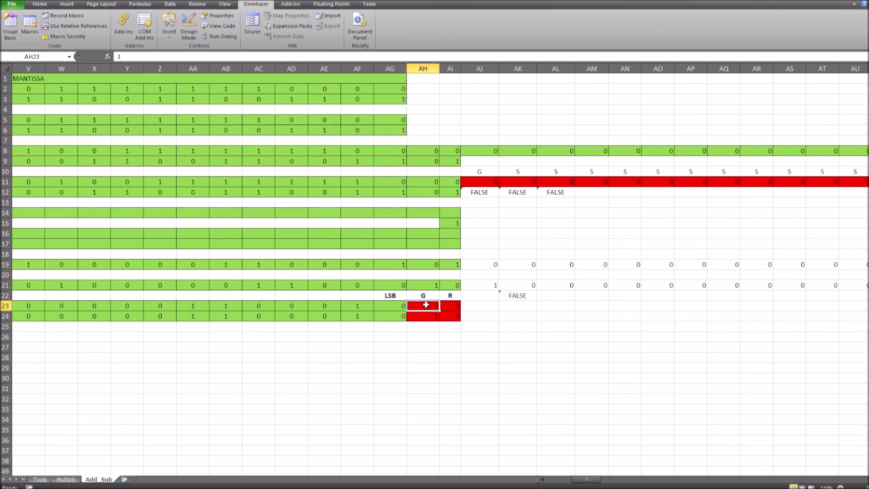
Recheck the final answer's LSB, G and R bits in row 23 against the rounded LSB in AG24.
click(391, 307)
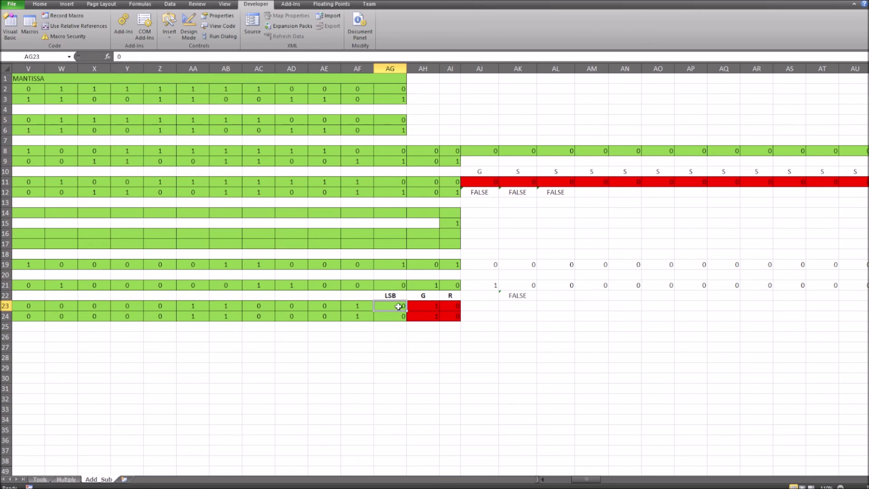
click(429, 307)
click(464, 305)
click(426, 304)
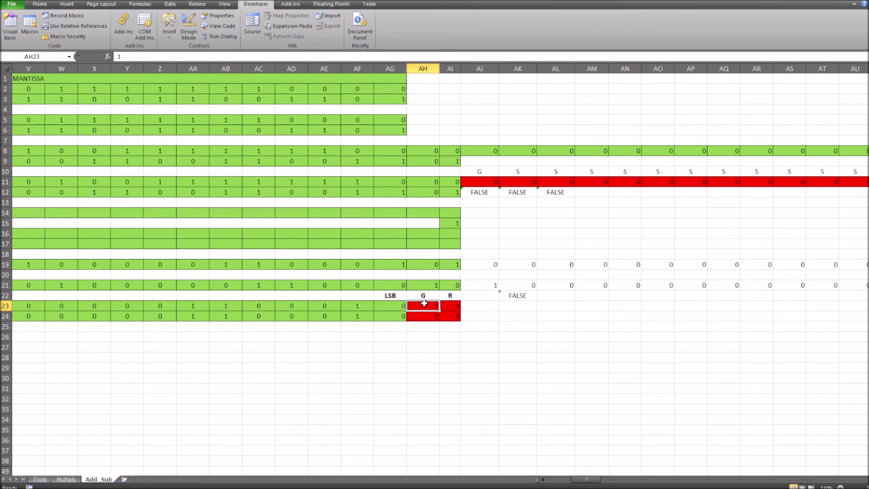
click(401, 308)
click(398, 318)
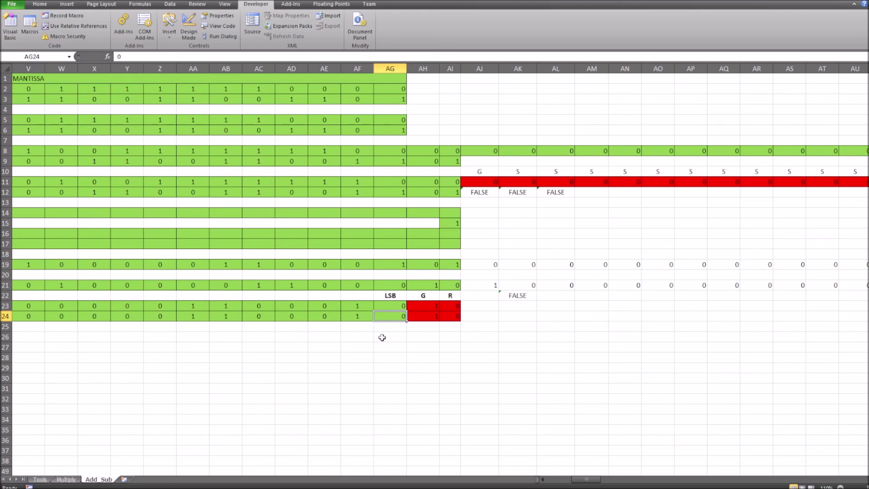
Review the exponent bits of the FINAL ANSWER and ROUNDED ANSWER rows, ending at D23.
drag(577, 481, 552, 480)
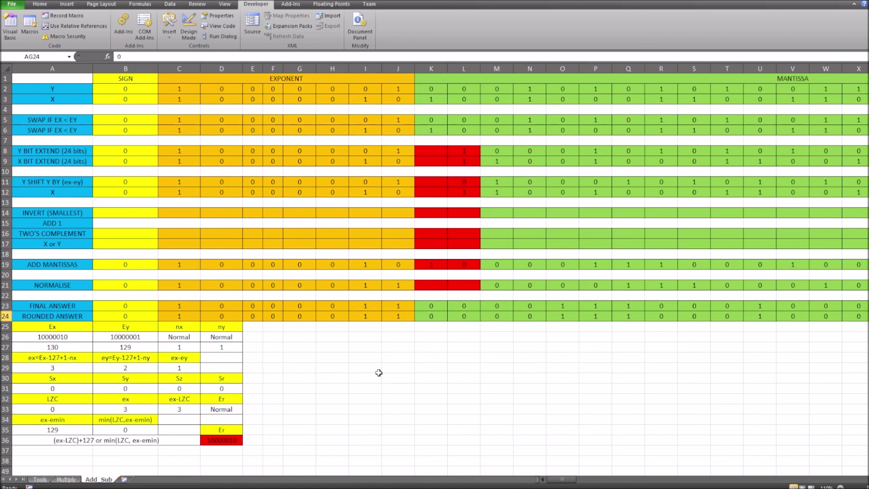
click(333, 400)
click(273, 314)
click(267, 307)
click(252, 305)
click(218, 307)
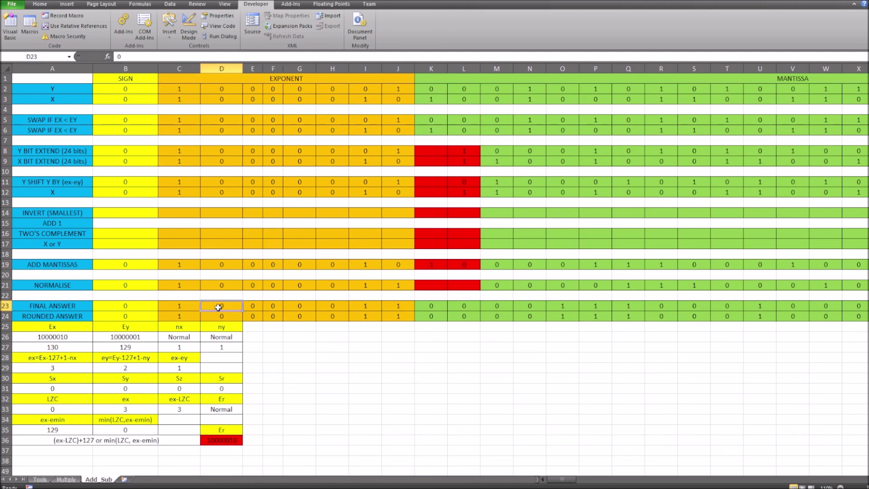